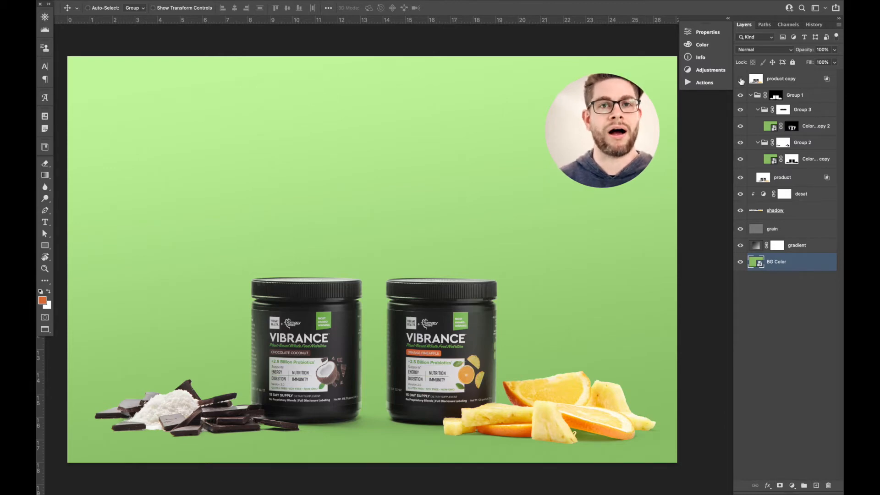
Step: Hide the product copy layer and set the solid fill inside the BG Color smart object to teal 6fb8c3
click(740, 79)
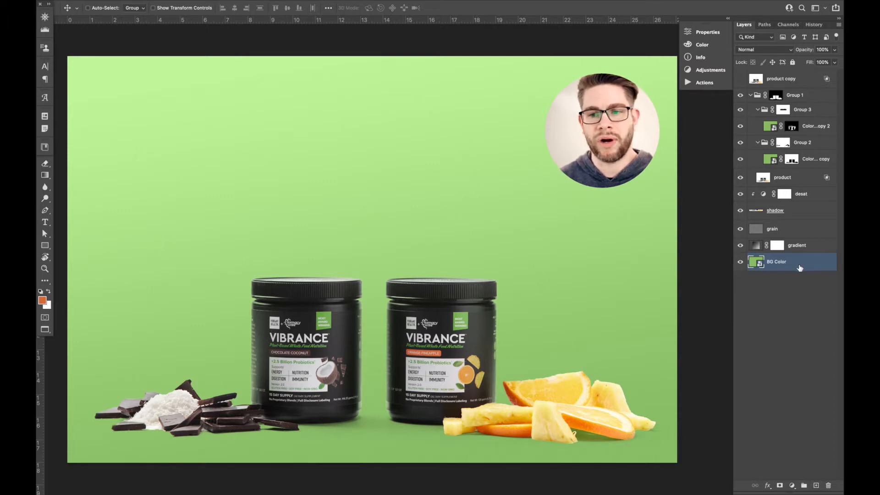
double_click(755, 264)
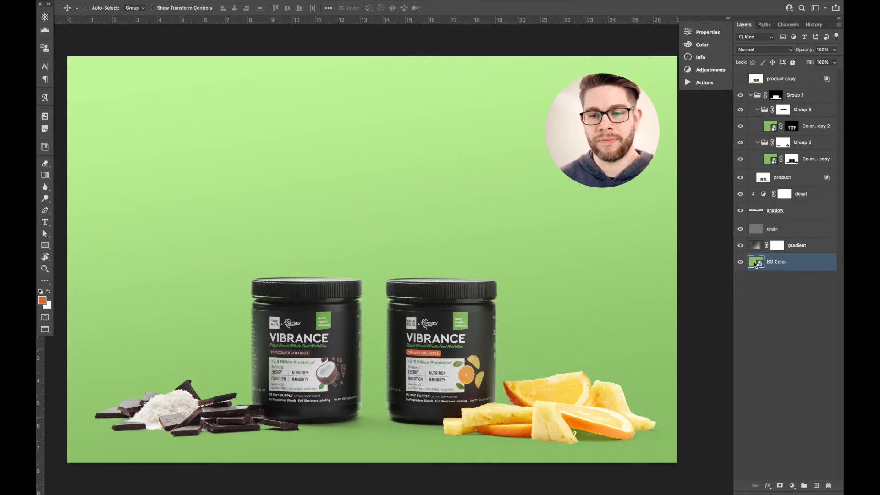
double_click(755, 76)
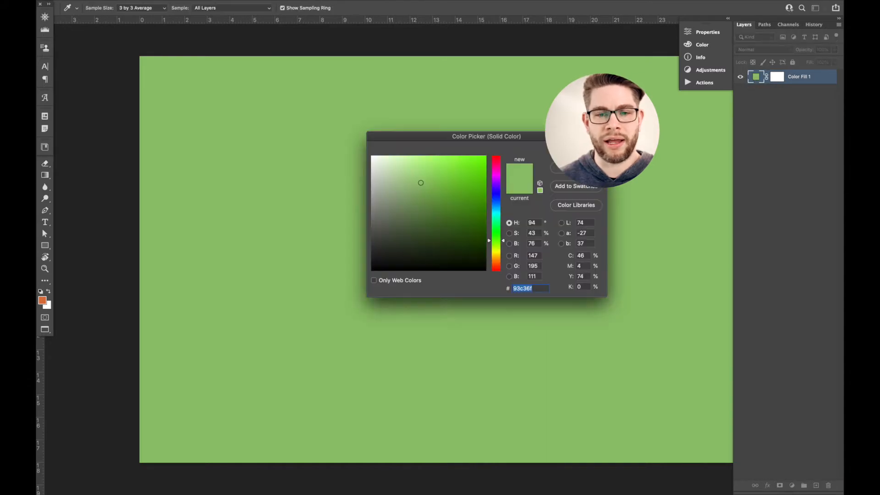
click(497, 211)
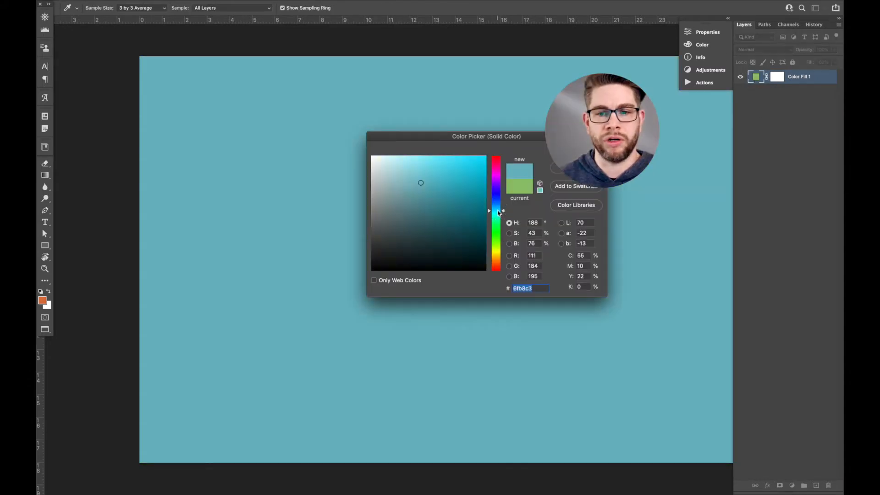
key(Return)
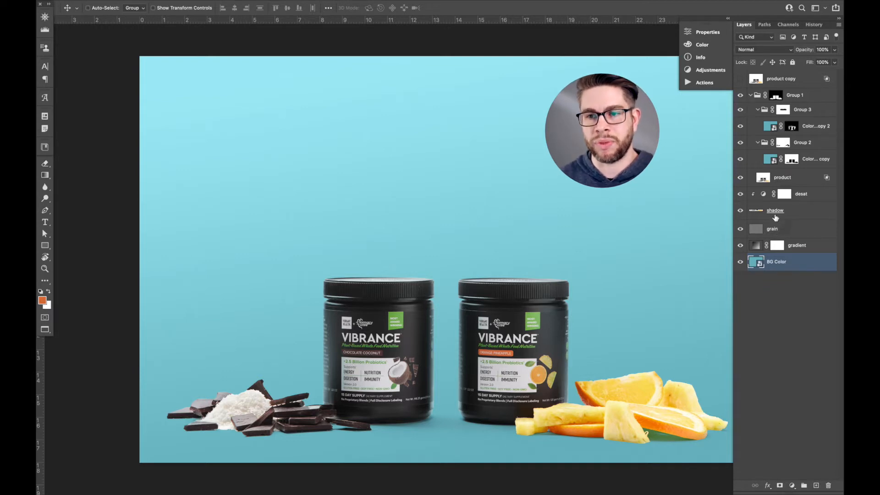
Step: Inspect the two color copy layers on the products by switching Group 3 and Group 2 off and back on
click(754, 127)
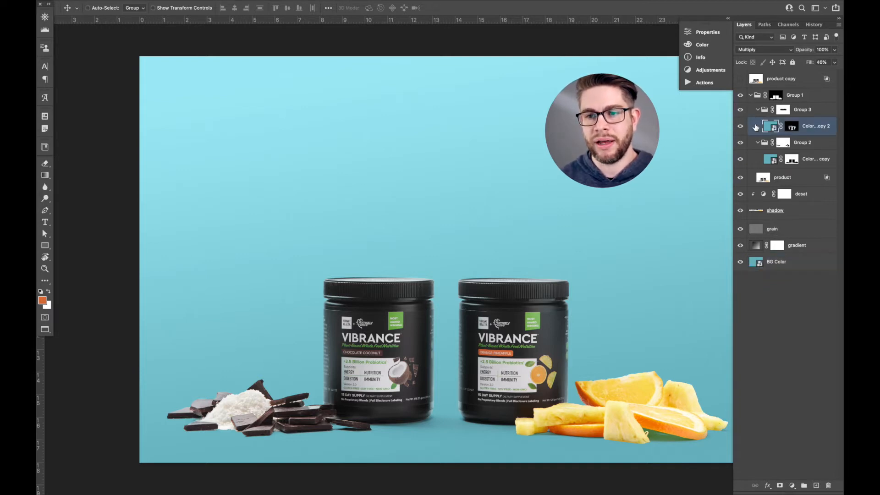
click(818, 160)
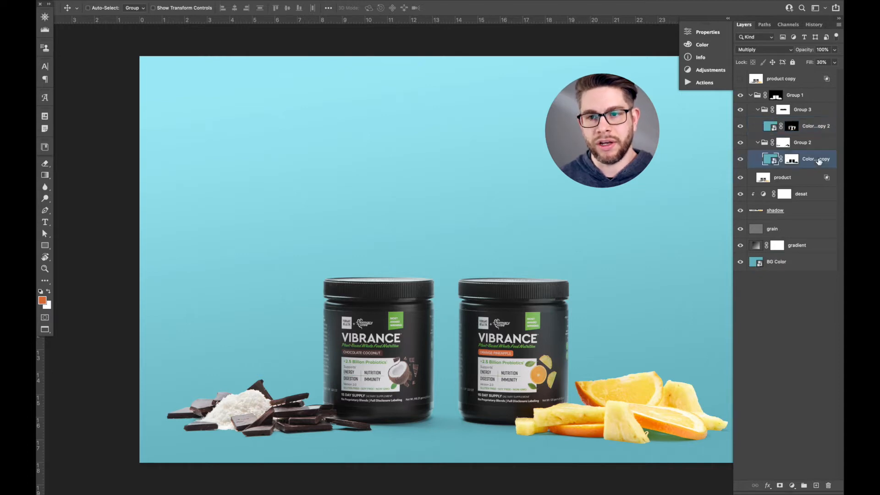
click(740, 110)
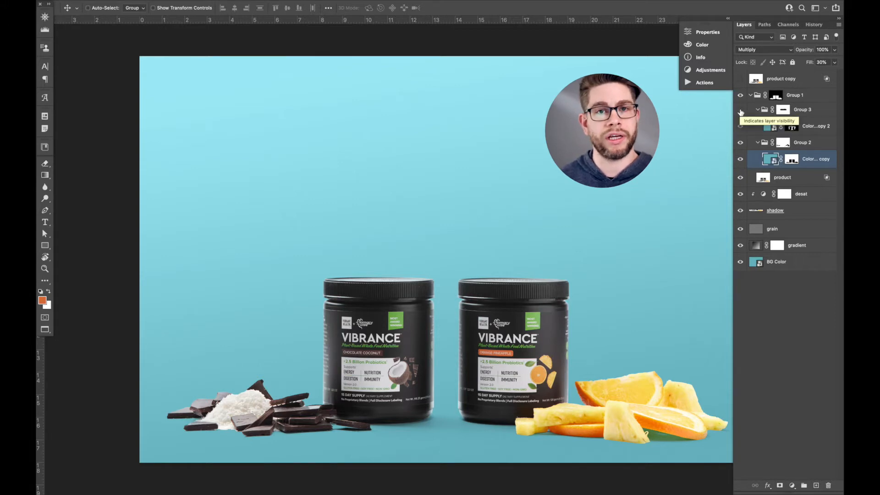
click(740, 110)
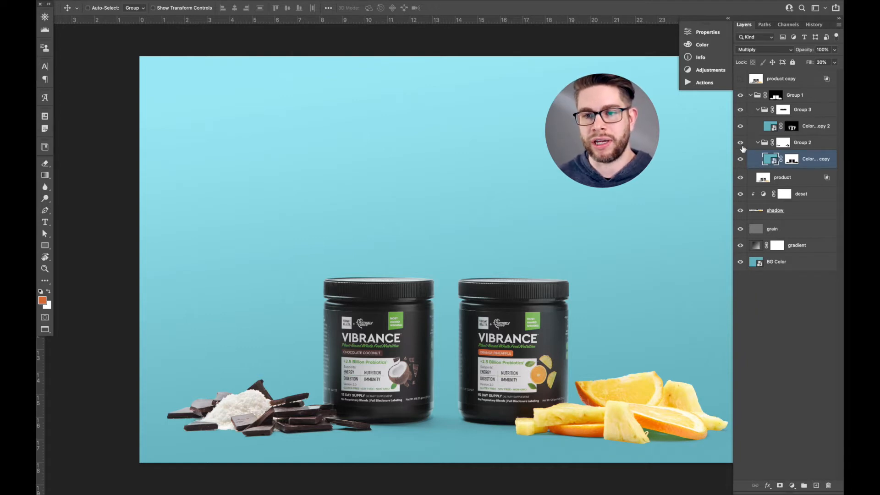
click(740, 143)
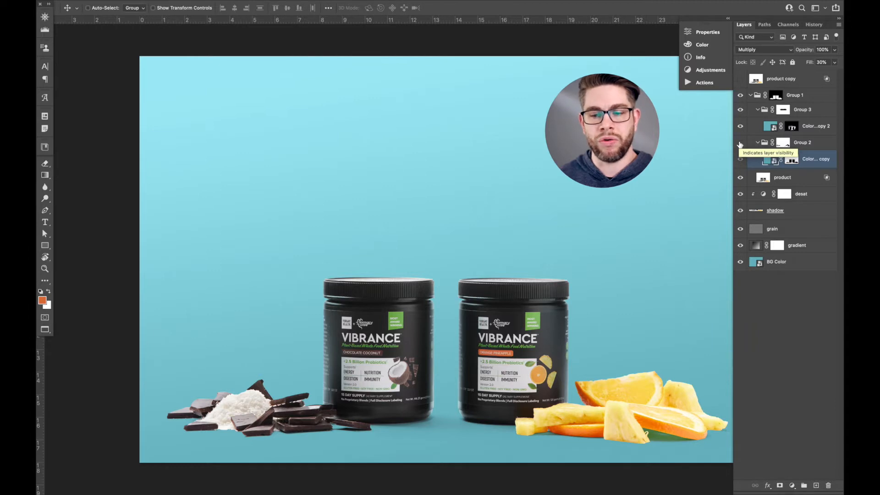
click(739, 143)
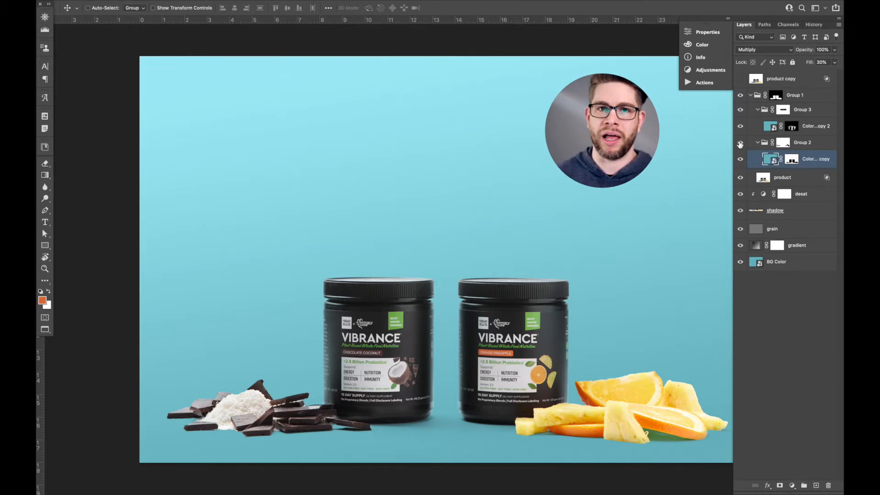
Step: Compare the image with and without the shadow layer, and check that layer's blend settings
click(740, 211)
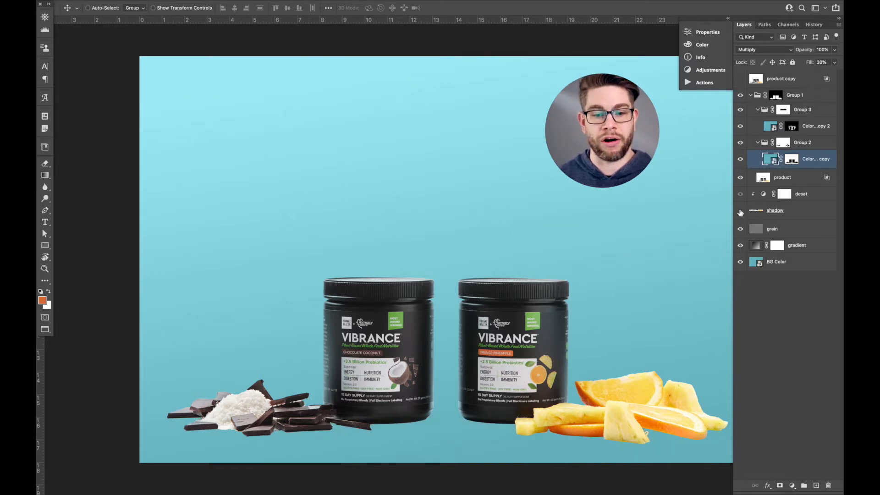
click(739, 210)
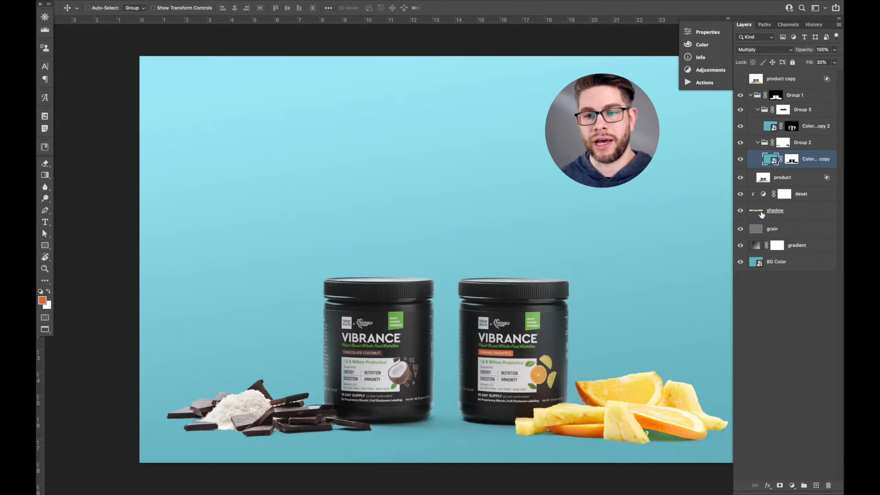
click(808, 213)
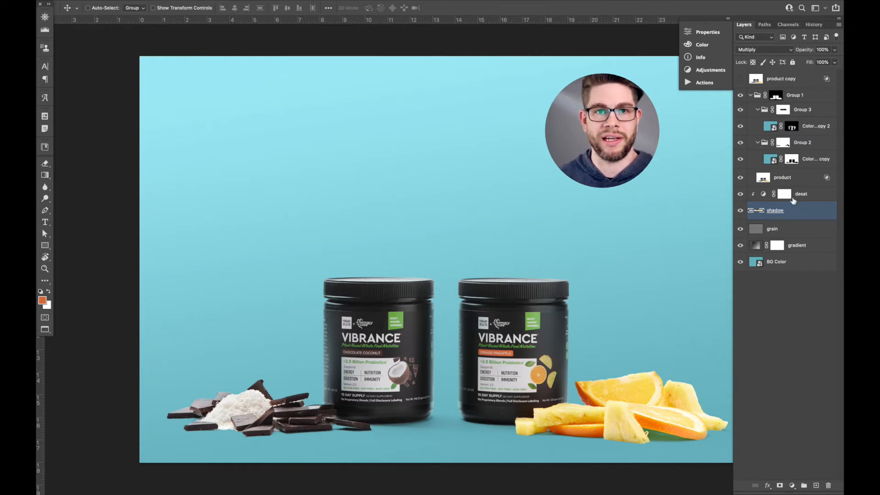
Step: Compare the background with the gradient layer hidden and shown, and check the grain layer's blend settings
click(819, 247)
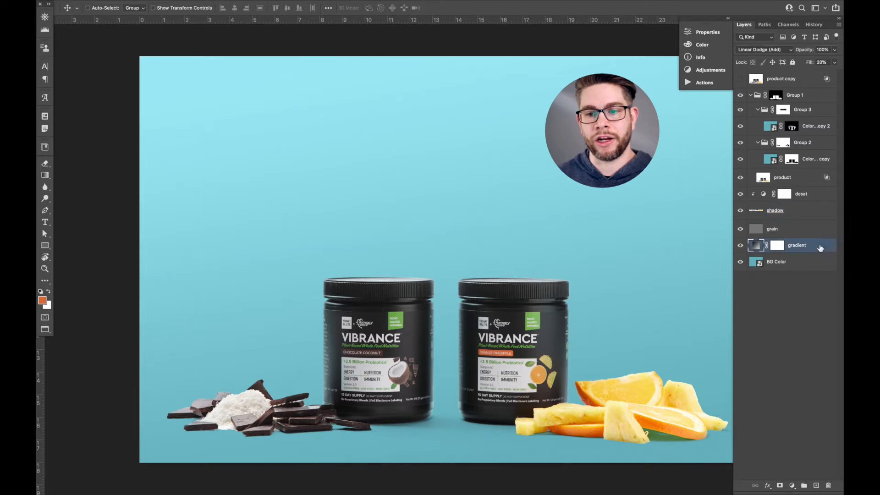
key(ctrl+minus)
click(740, 246)
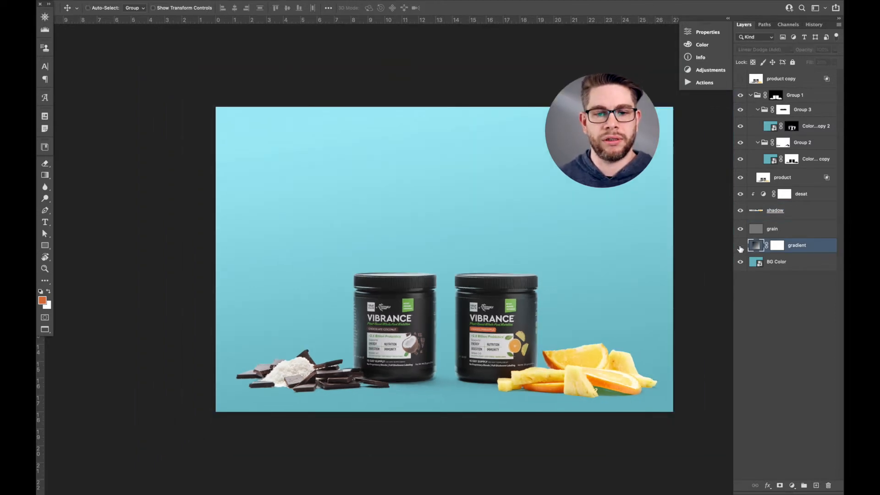
click(739, 247)
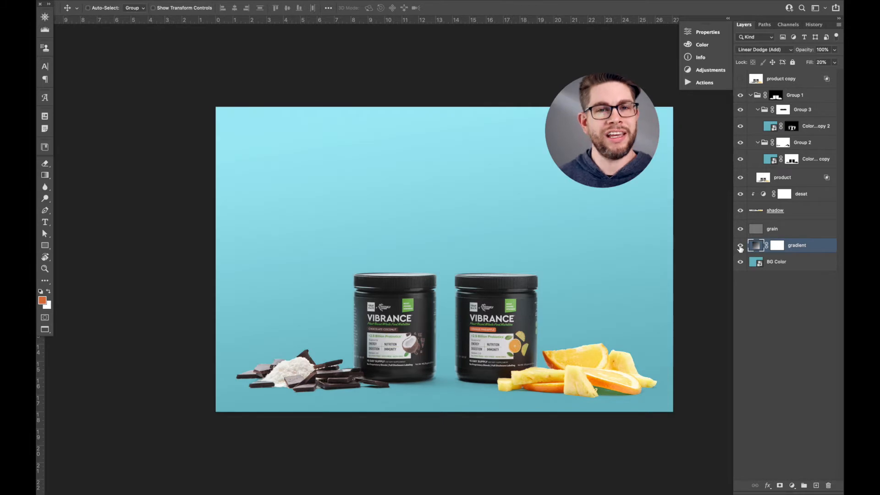
click(739, 247)
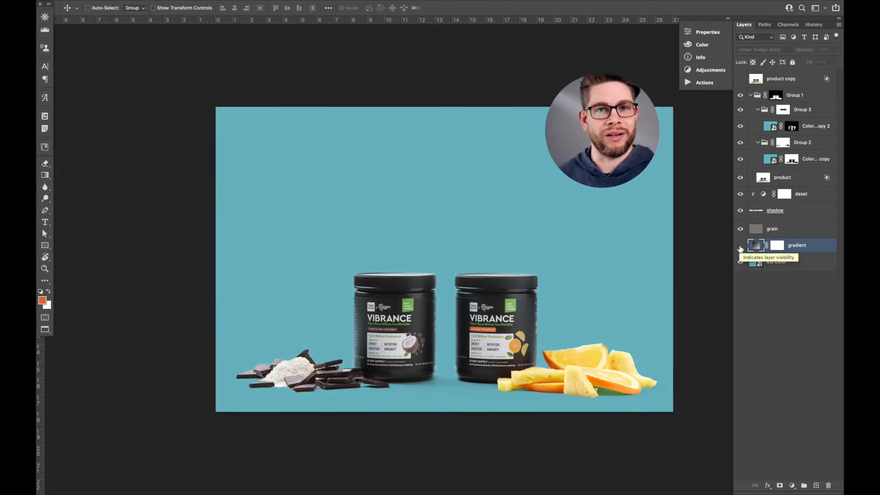
click(740, 248)
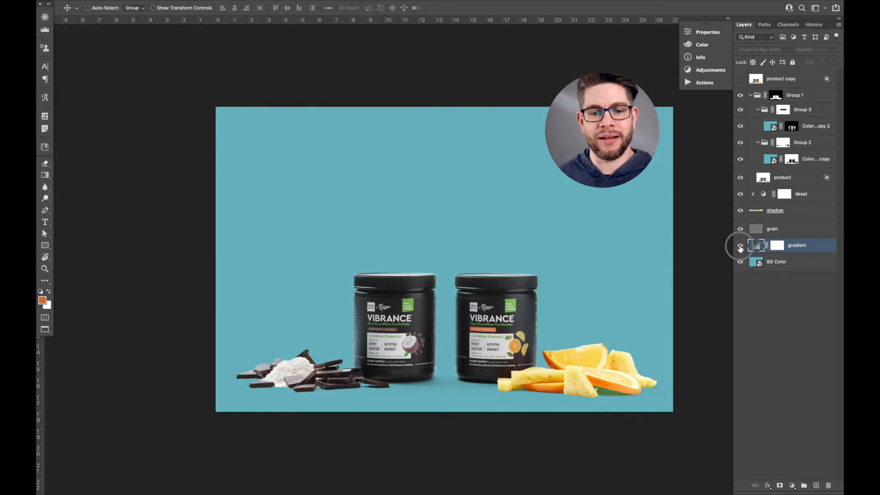
click(740, 248)
click(740, 247)
click(740, 247)
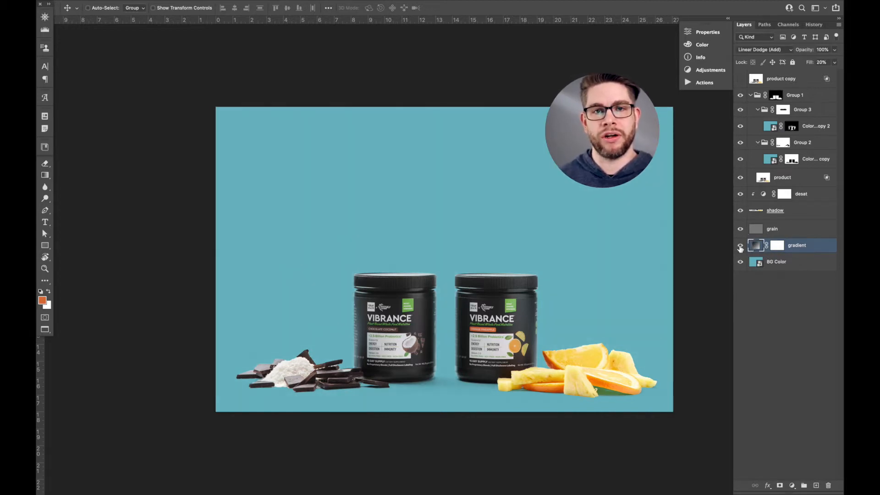
click(740, 247)
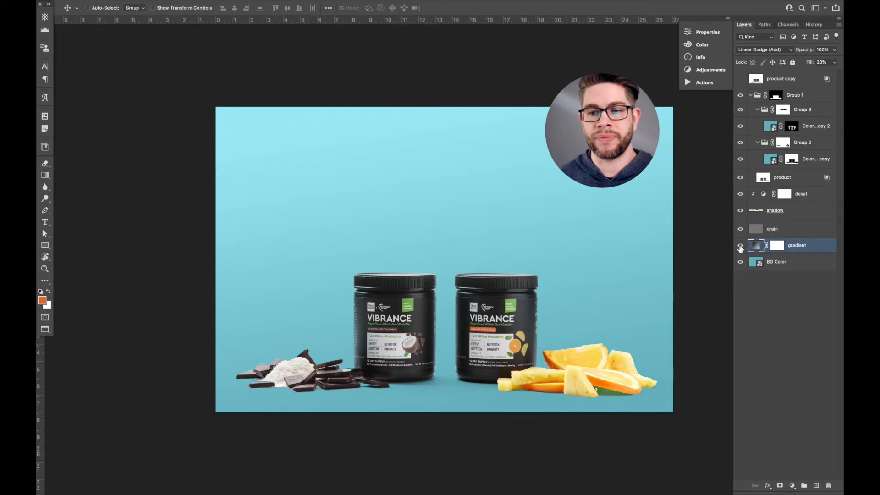
click(792, 232)
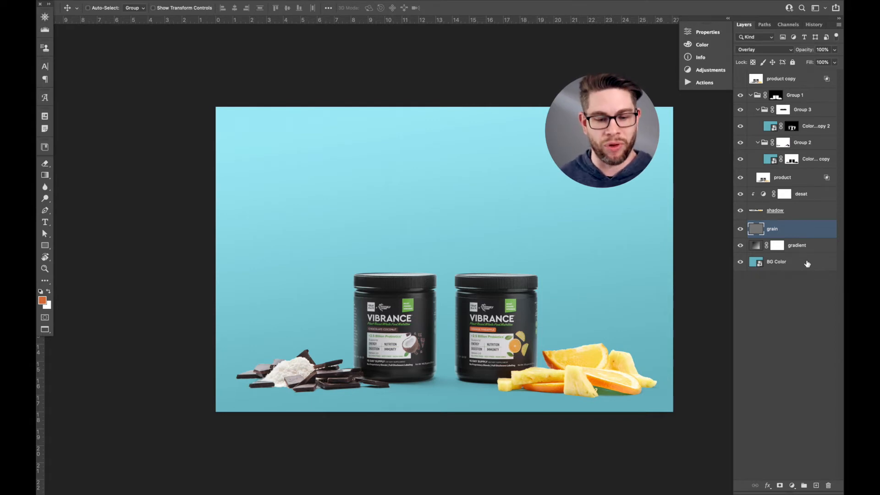
Step: Sample the green award badge on the orange pineapple jar as foreground color 81b75c and copy its hex code
key(z)
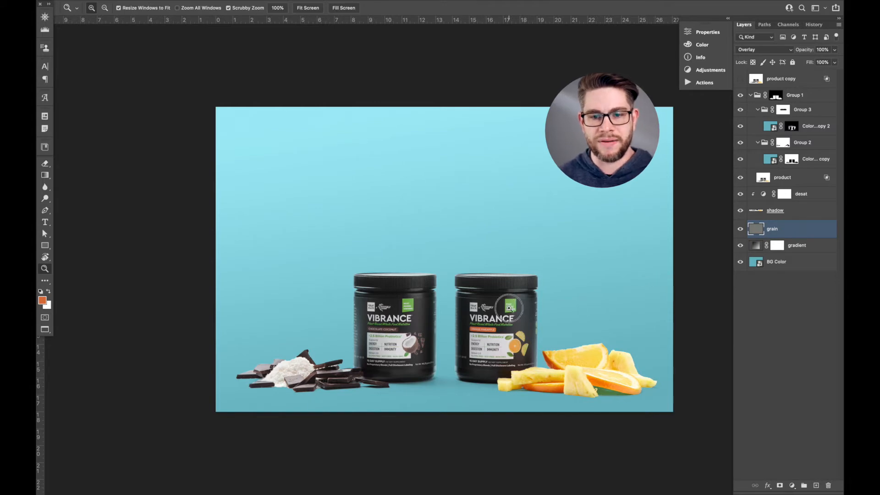
drag(509, 308, 577, 314)
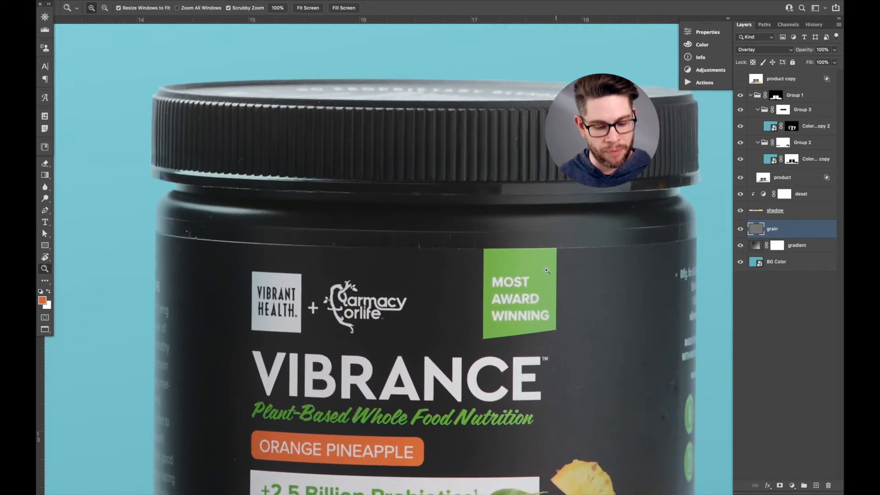
key(b)
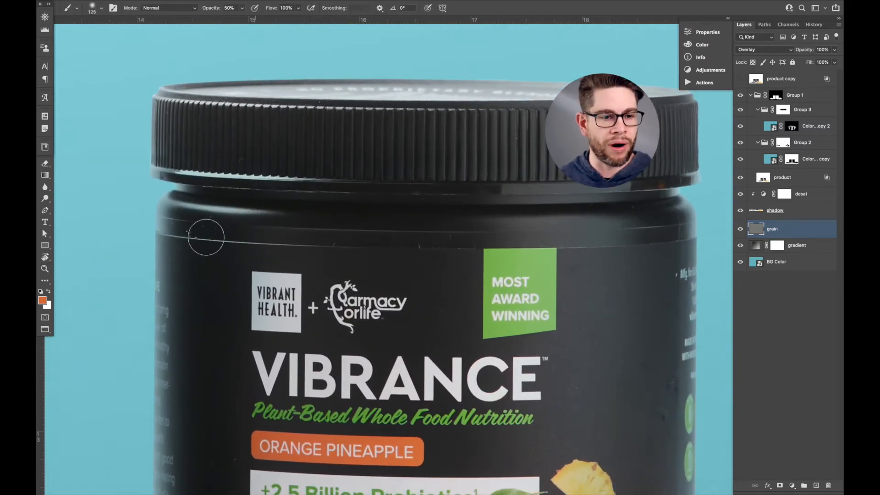
click(43, 301)
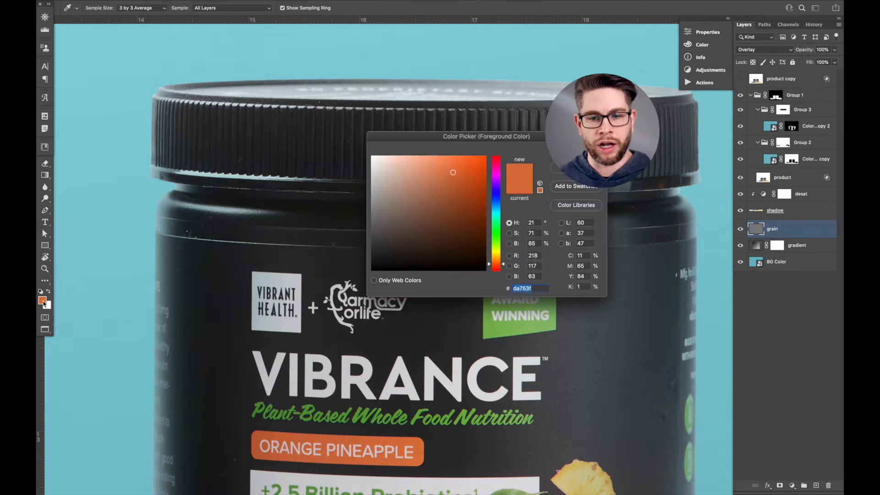
click(510, 324)
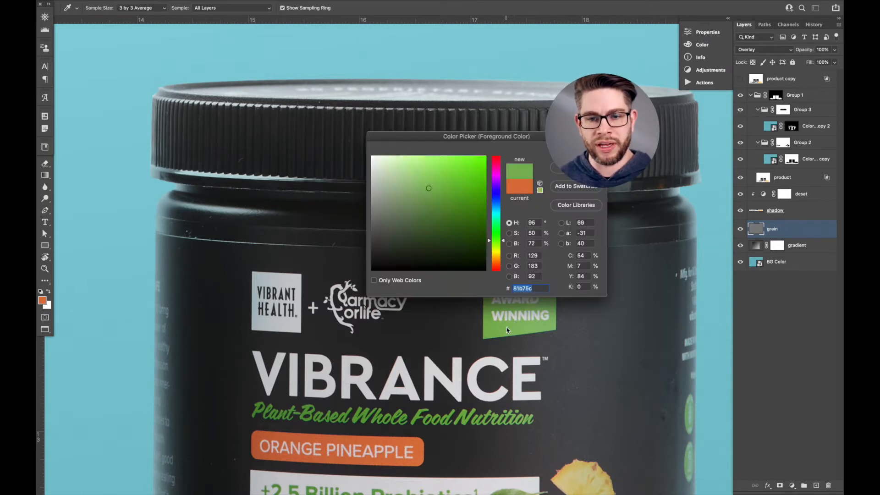
double_click(524, 289)
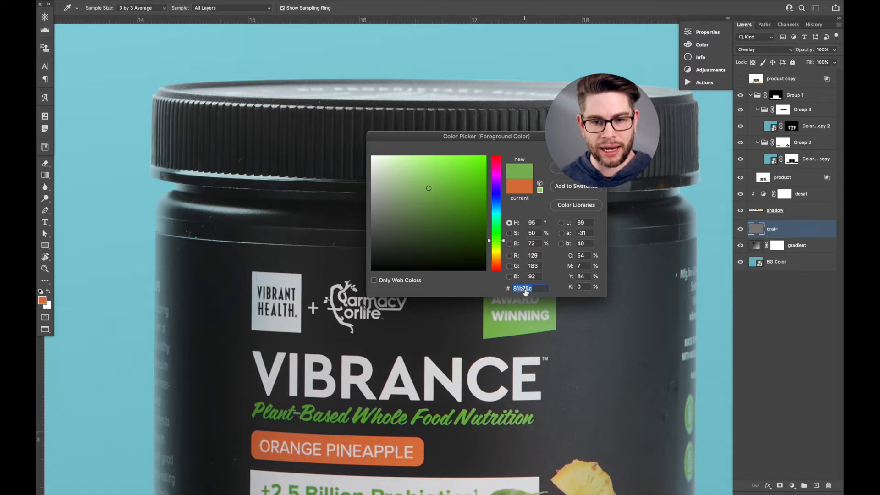
click(568, 167)
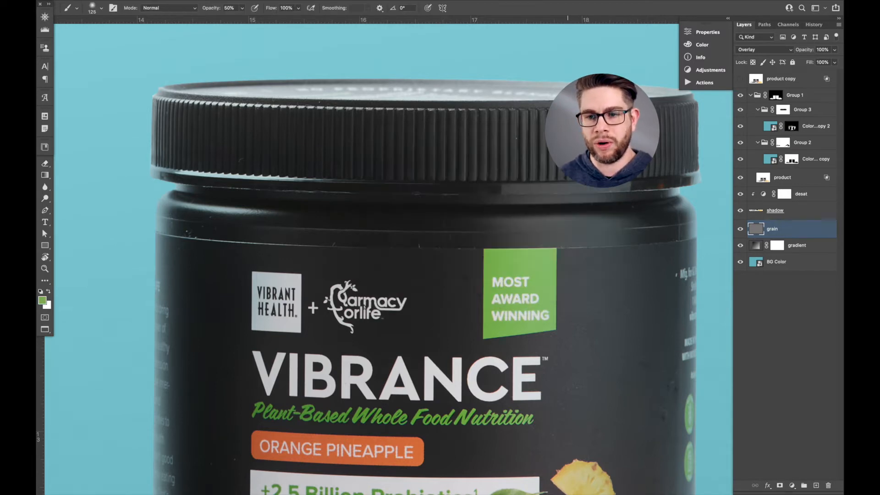
Step: Set the solid fill inside the BG Color smart object to the copied green 81b75c
click(755, 264)
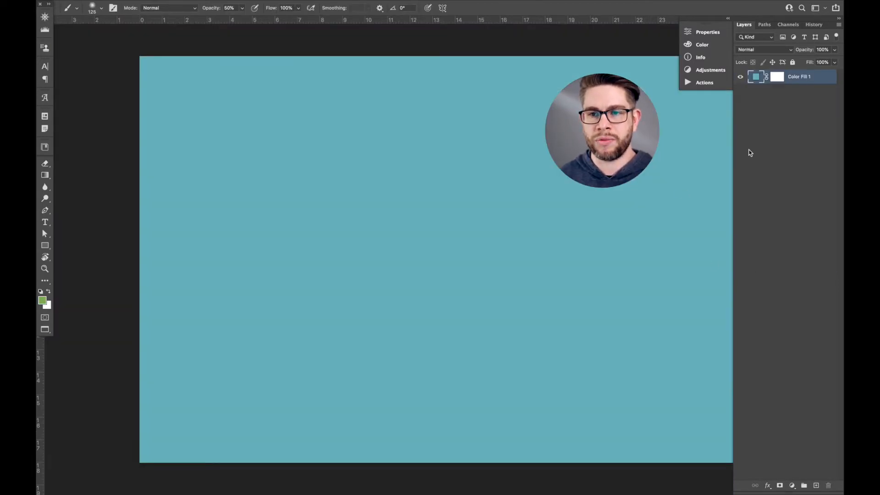
double_click(756, 77)
key(ctrl+v)
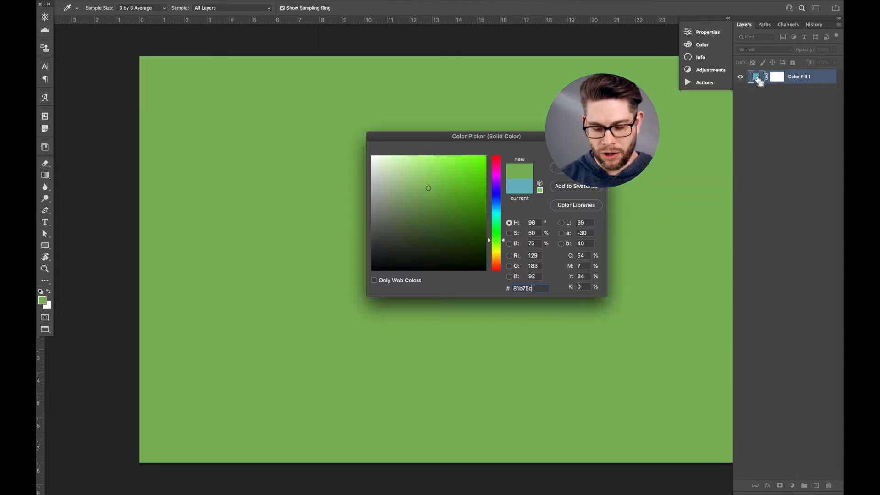
key(Return)
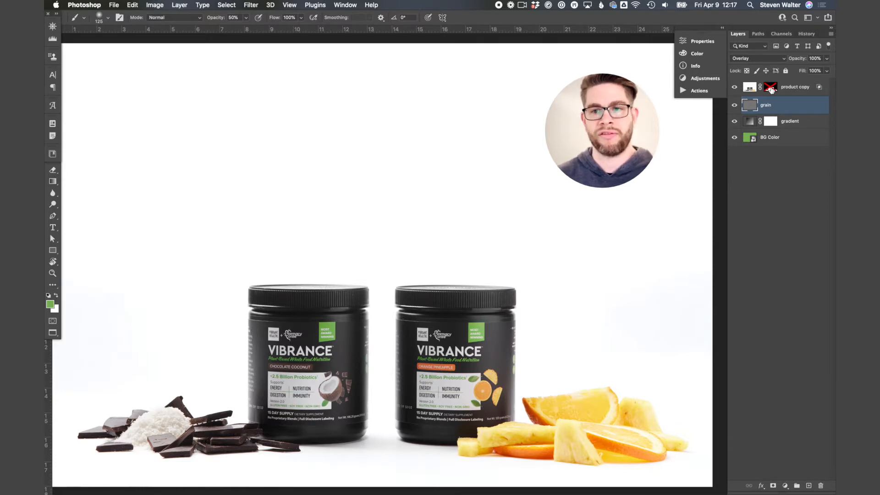
Step: Hide the grain and gradient layers while enabling the product copy layer's mask, and turn only the gradient back on
drag(734, 105, 734, 121)
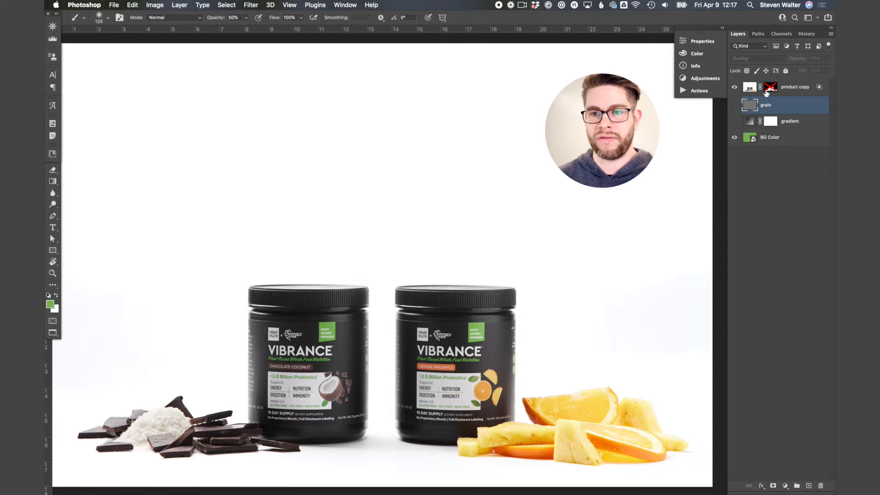
shift+click(770, 87)
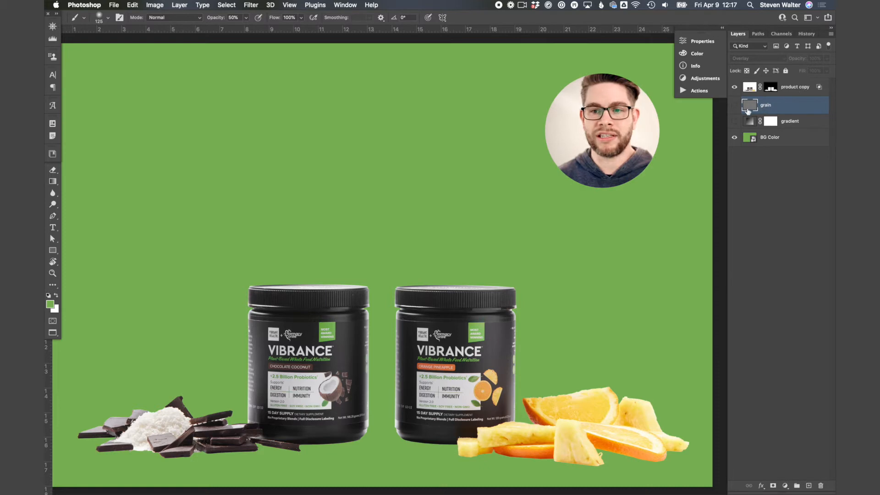
click(734, 122)
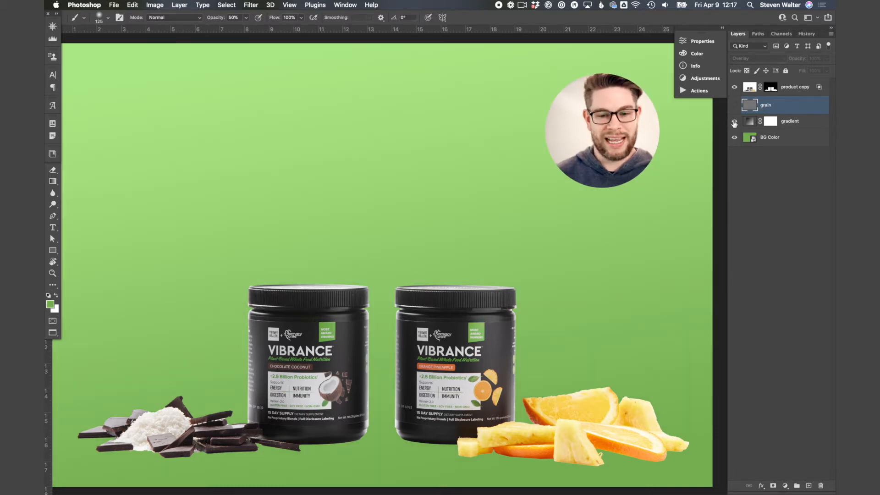
Step: Show the grain layer again and rename the product copy layer as subject
click(734, 105)
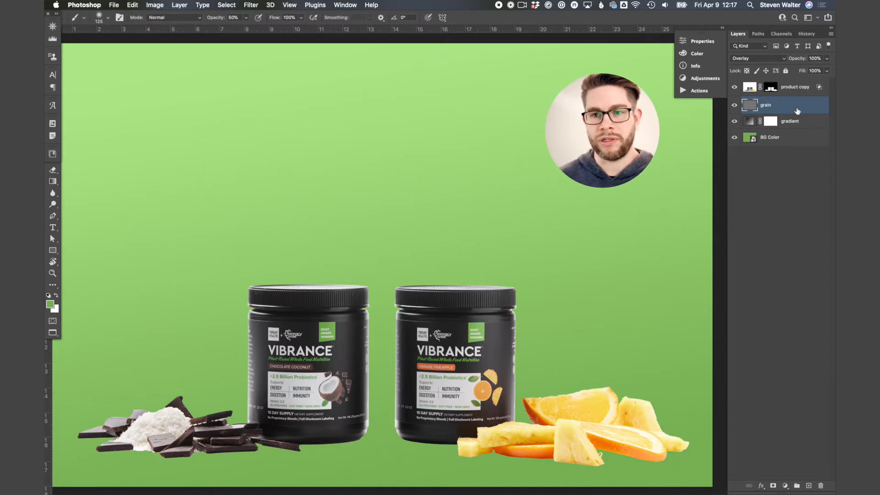
click(748, 88)
double_click(792, 87)
text(subject)
key(Return)
Step: With the subject layer's mask disabled, lasso the strip around the base of the jars and ingredients and copy it to a new layer
scroll(477, 172, down, 3)
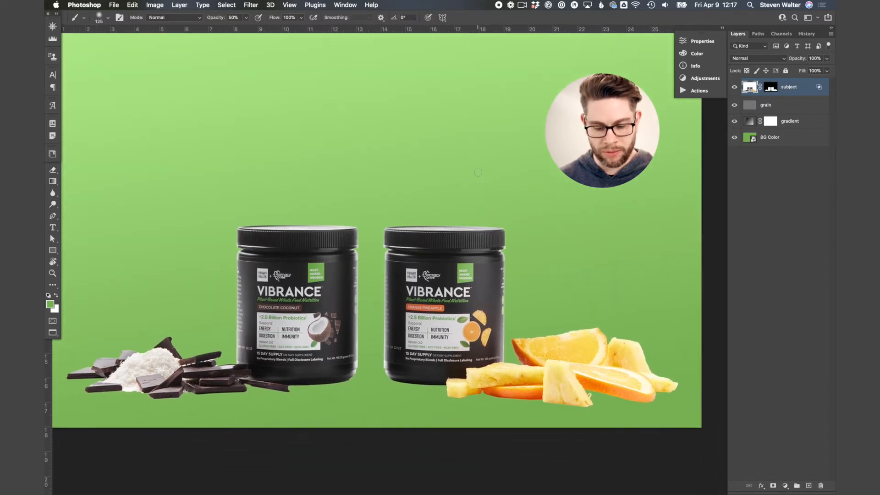
key(l)
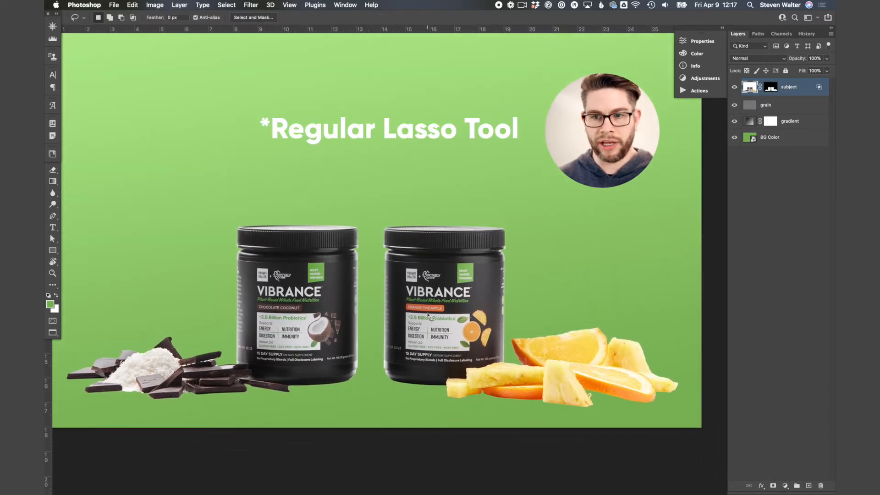
shift+click(771, 88)
mouse_move(401, 358)
mouse_down()
mouse_move(222, 369)
mouse_move(193, 360)
mouse_move(94, 363)
mouse_move(53, 379)
mouse_move(52, 398)
mouse_move(91, 418)
mouse_move(582, 439)
mouse_move(698, 418)
mouse_move(713, 402)
mouse_move(697, 383)
mouse_move(464, 365)
mouse_up()
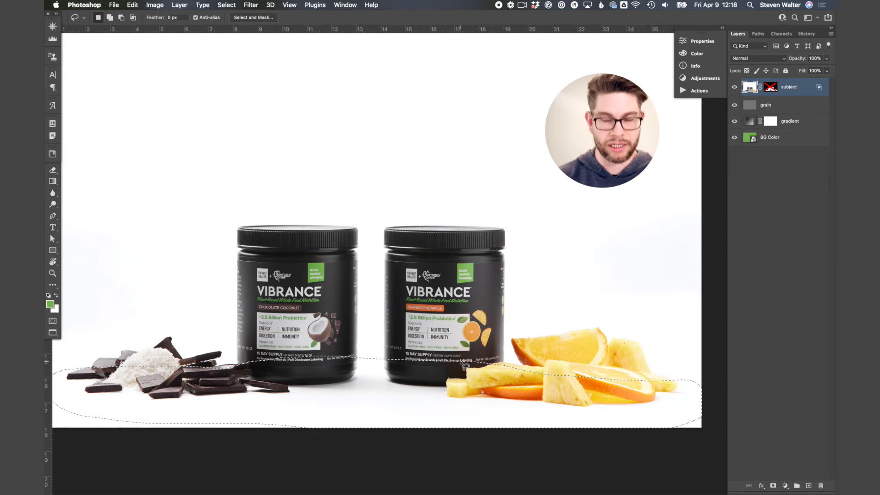
key(super+j)
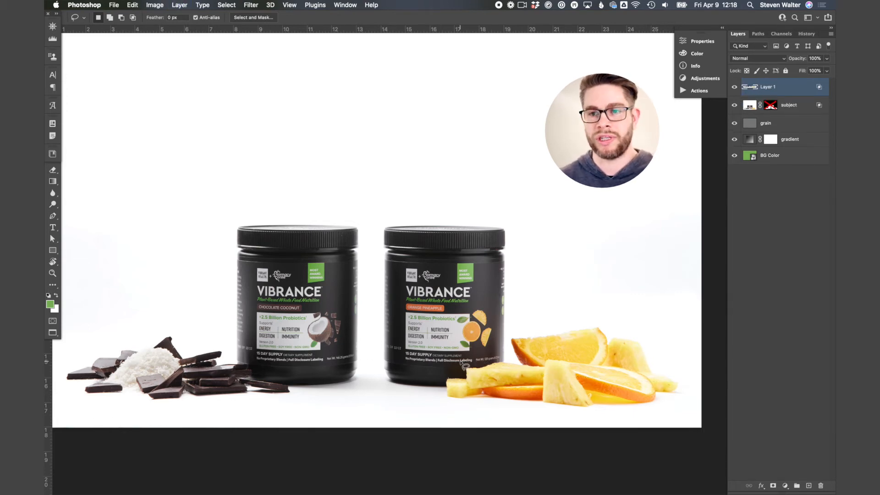
Step: Rename the copied strip layer as shadow and move it below the subject layer
click(768, 88)
double_click(767, 88)
text(shadow)
key(Return)
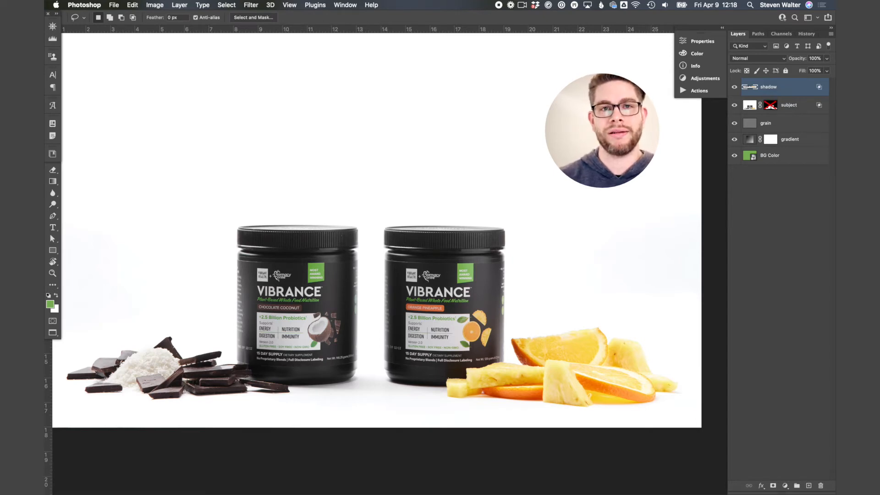
key(super+bracketleft)
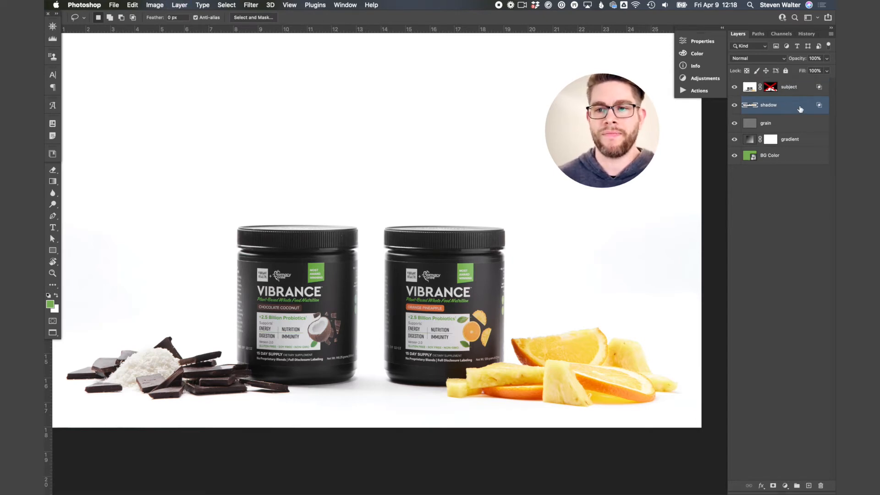
Step: Re-enable the subject layer's mask and set the shadow layer's blend mode to Multiply
shift+click(771, 89)
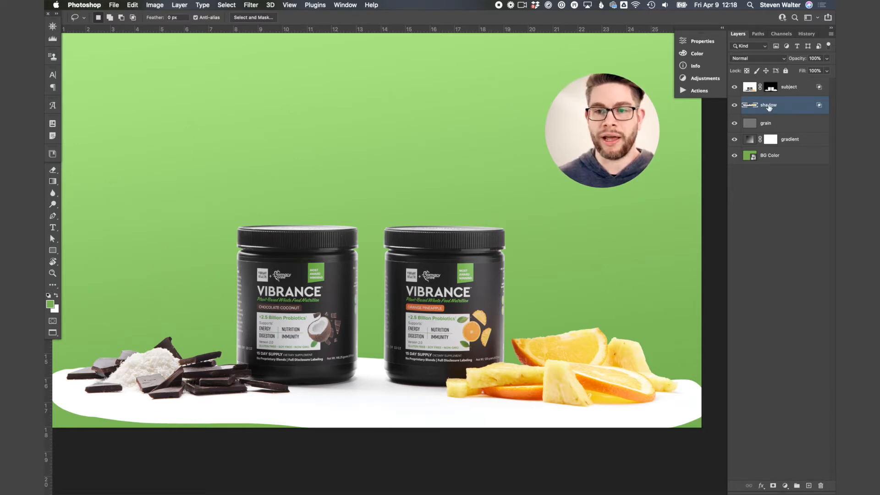
click(766, 58)
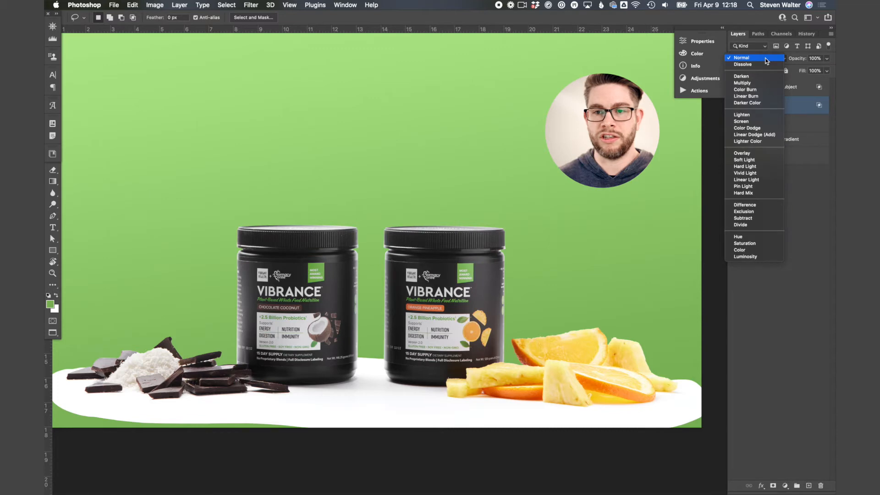
click(743, 83)
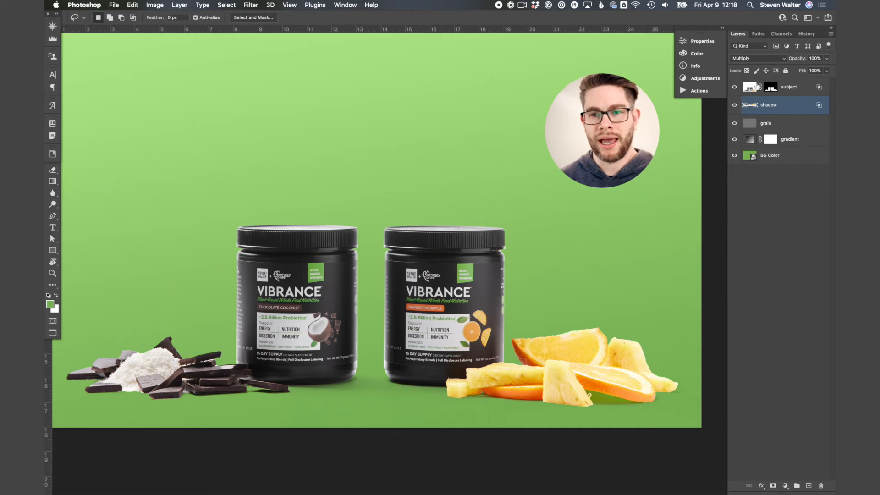
Step: Try a Levels output white of 215 on the shadow layer, and set it back to 255
key(super+l)
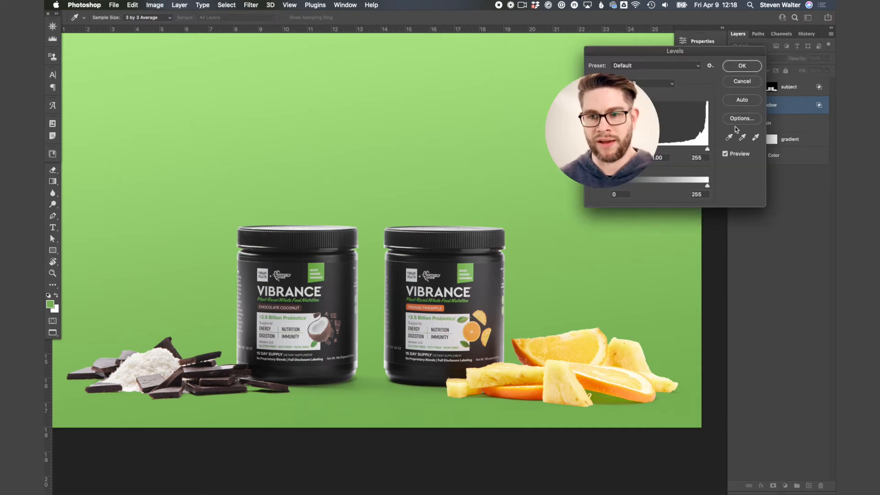
drag(708, 186, 690, 187)
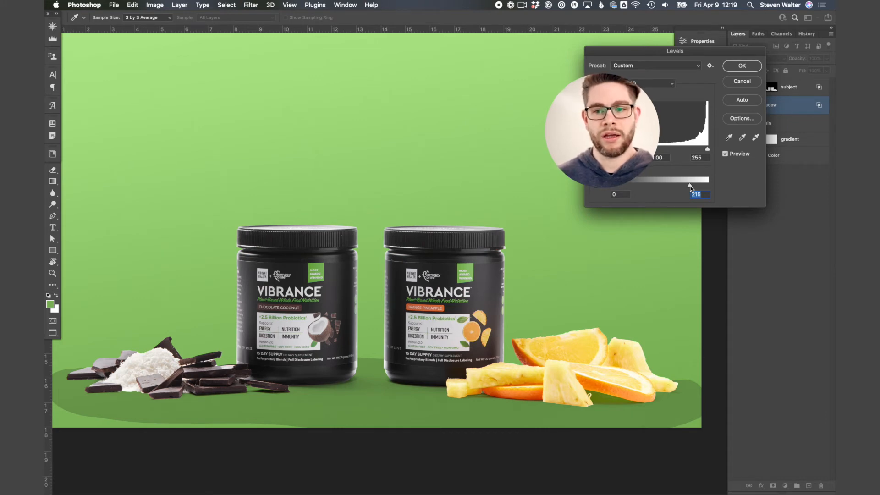
drag(689, 187, 758, 185)
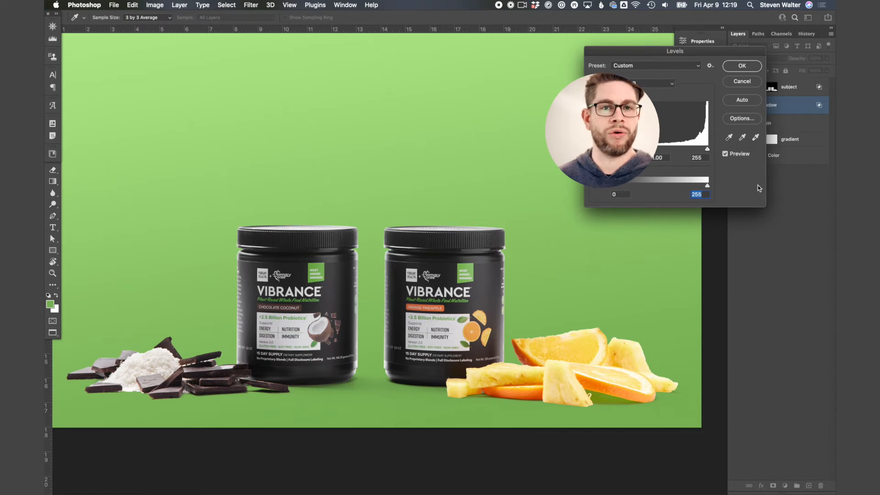
click(741, 66)
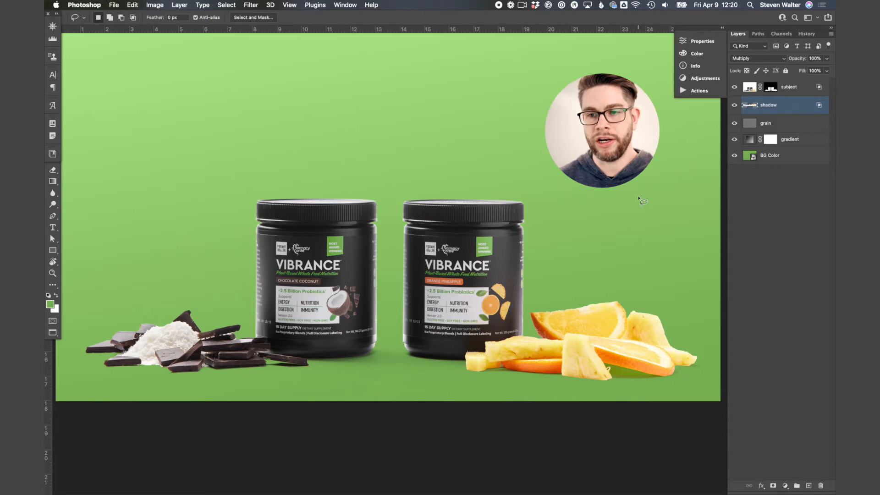
Step: Duplicate the BG Color smart object layer so that both copies share the same contents
click(806, 160)
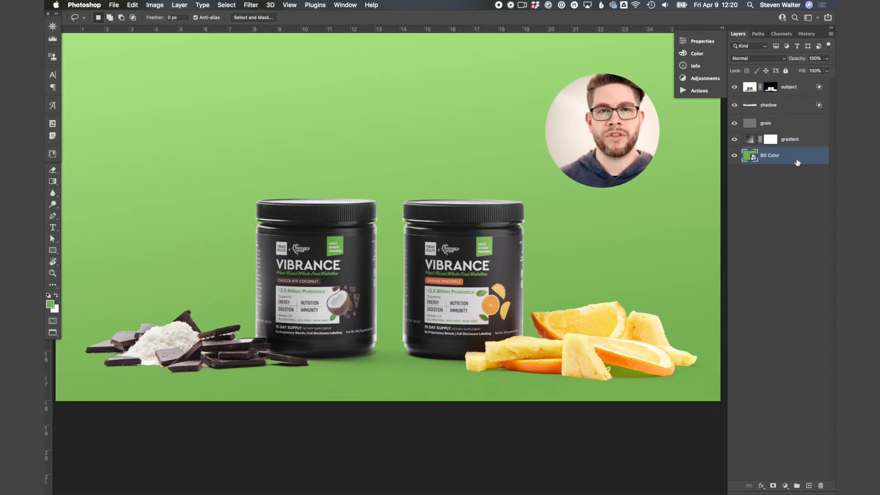
key(super+j)
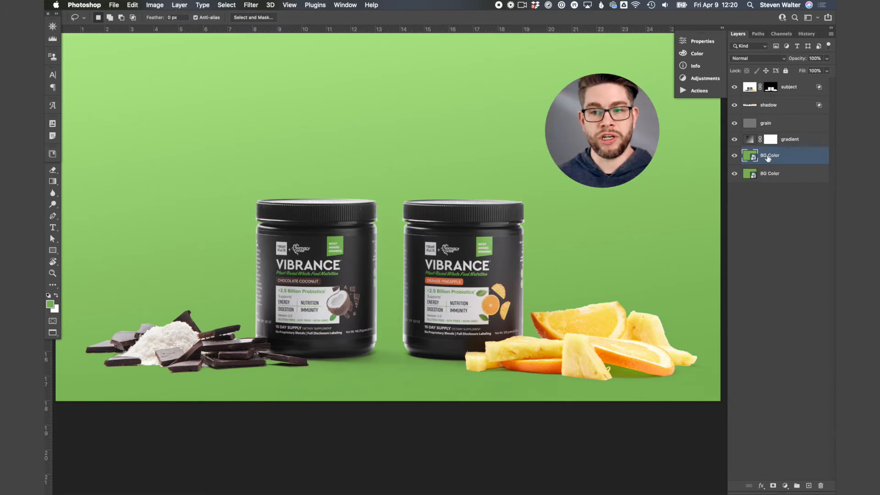
click(799, 177)
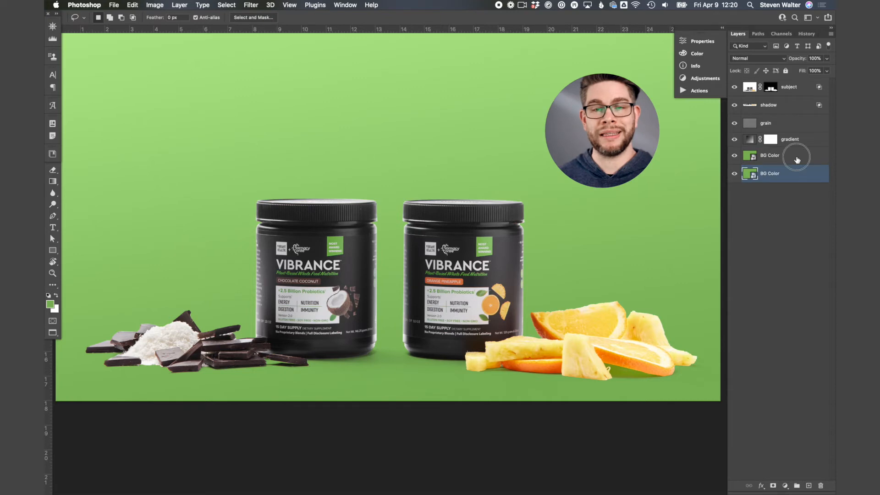
click(797, 159)
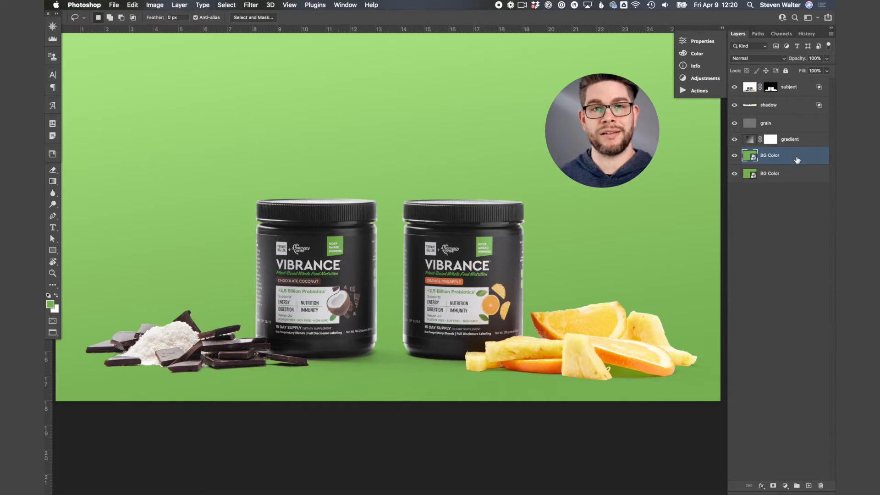
Step: Set the solid fill inside the lower BG Color smart object to purple b45cb7
double_click(748, 175)
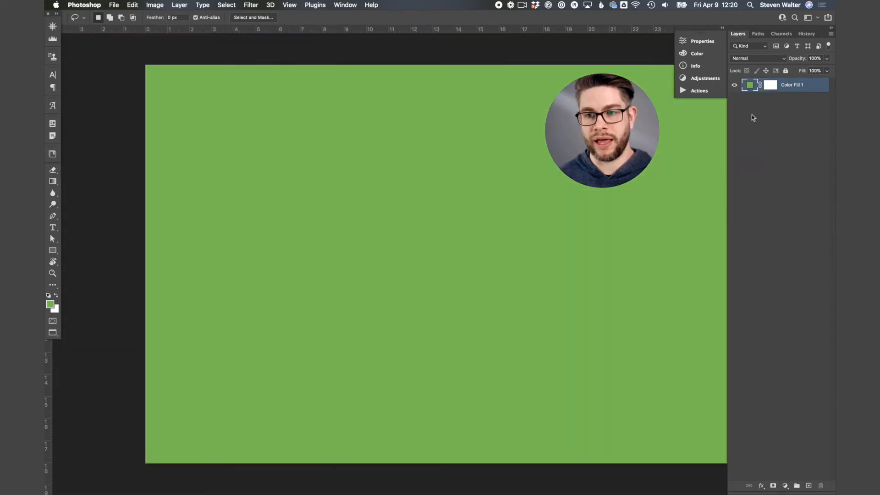
double_click(749, 92)
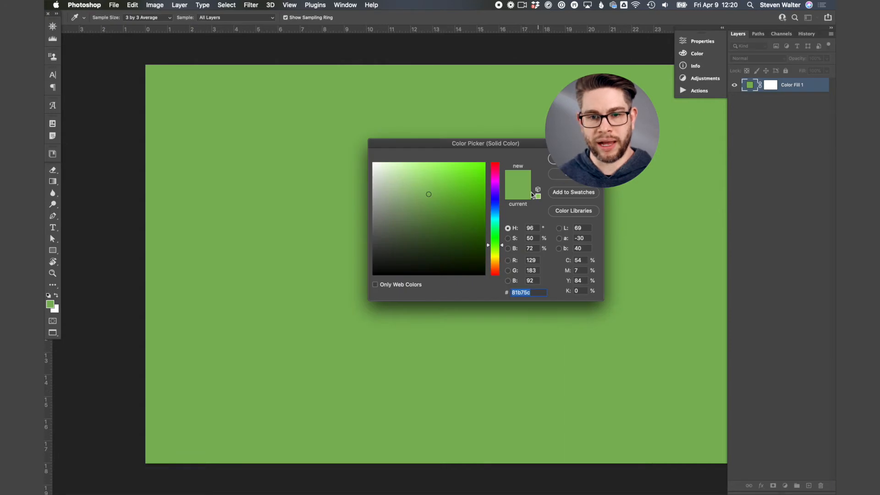
click(496, 182)
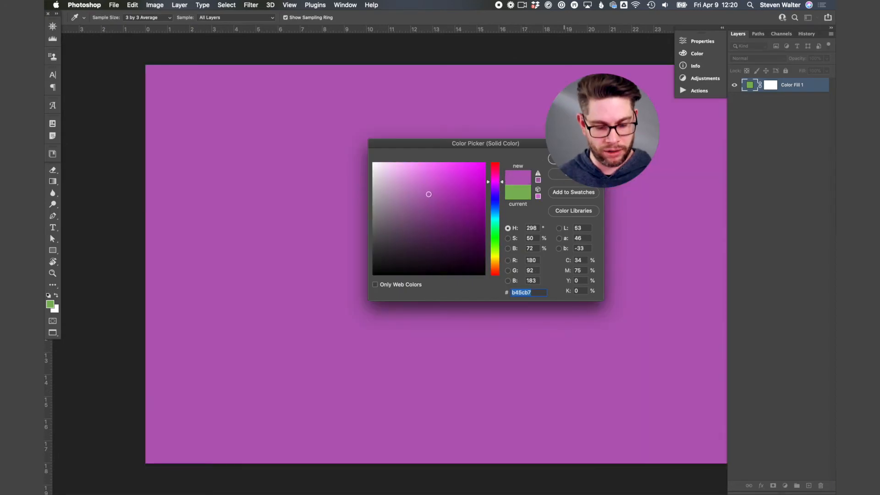
key(Return)
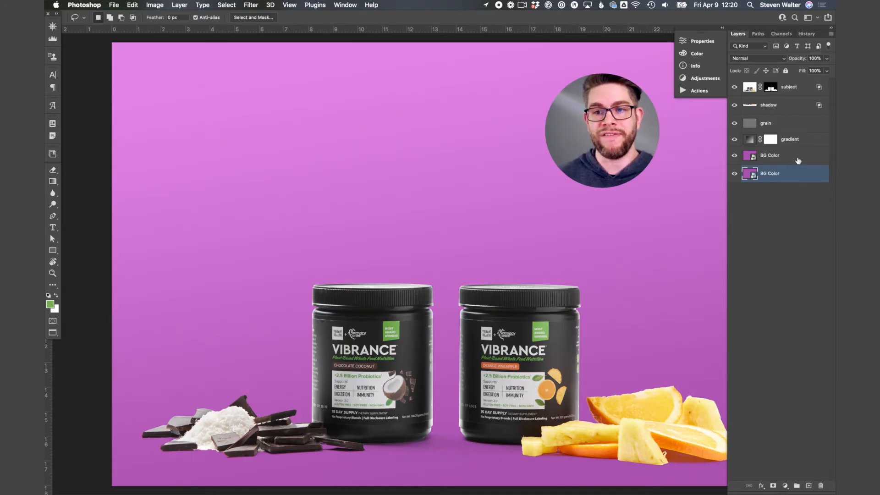
Step: Create an independent smart object via copy from the upper BG Color layer and rename it as blue
click(798, 158)
right_click(797, 161)
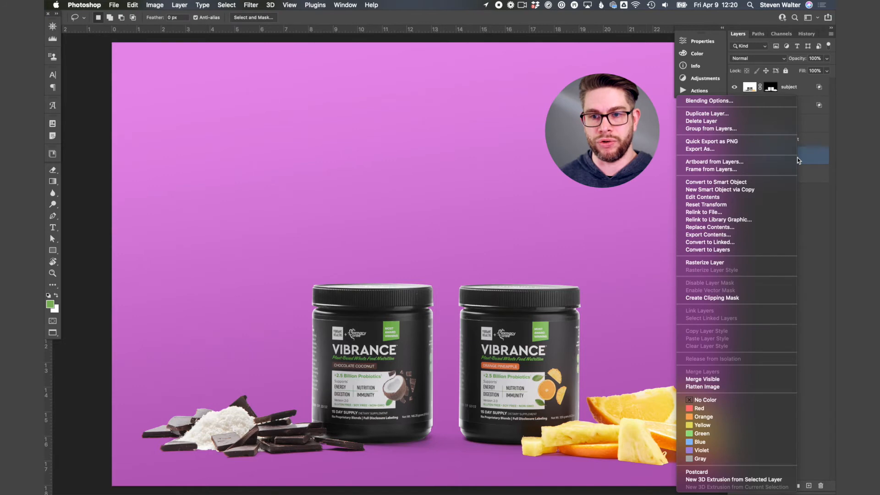
click(738, 190)
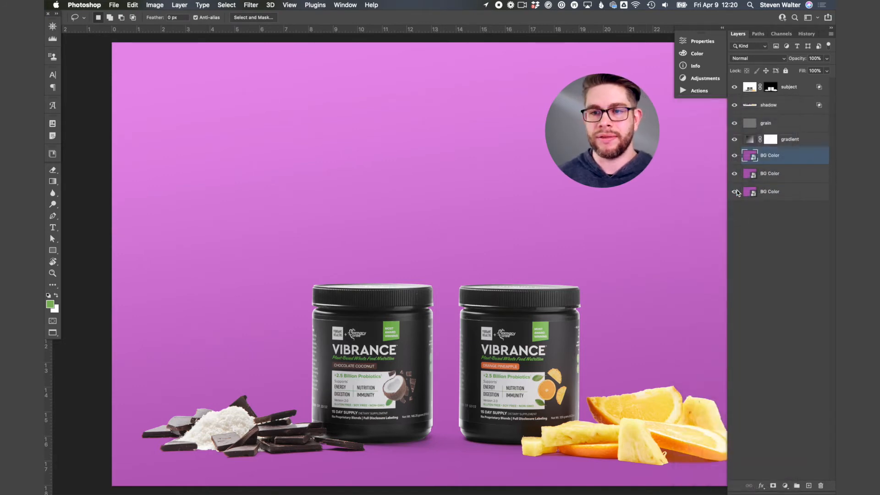
double_click(771, 155)
text(blue)
key(Return)
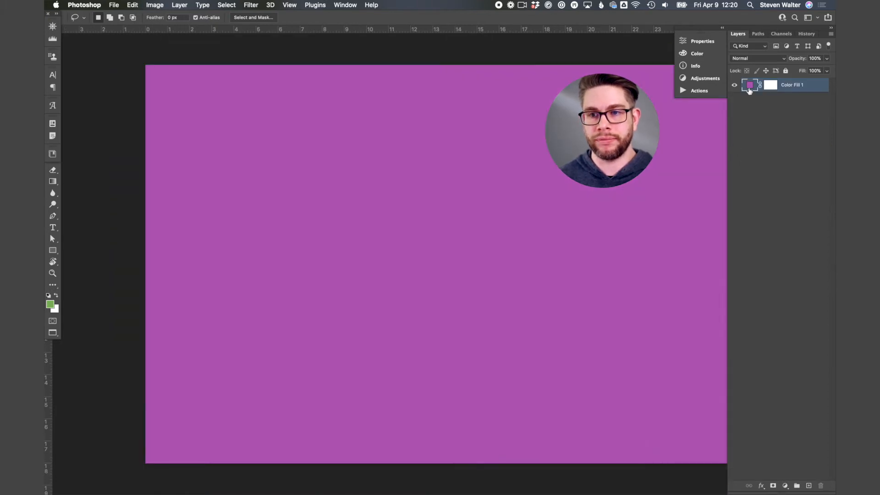
Step: Set the solid fill inside the blue layer's smart object to a blue hue
double_click(750, 86)
click(497, 210)
key(Return)
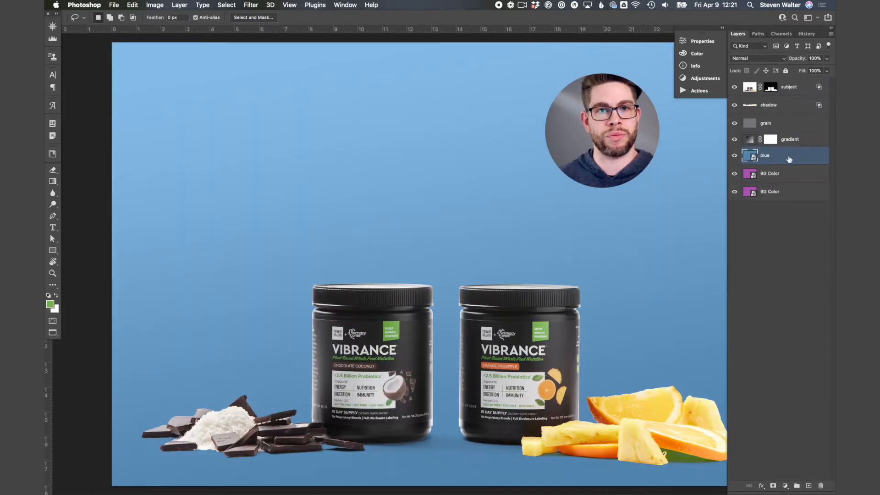
Step: Delete the independent blue smart object layer
click(802, 176)
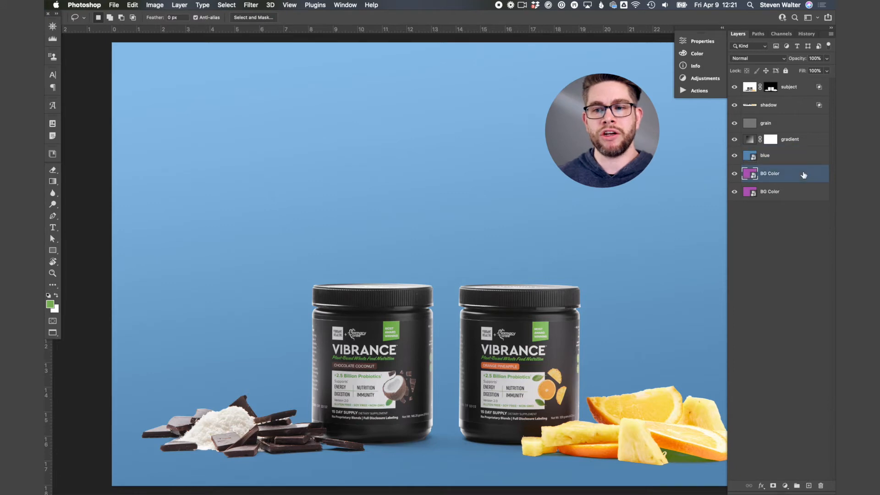
click(801, 158)
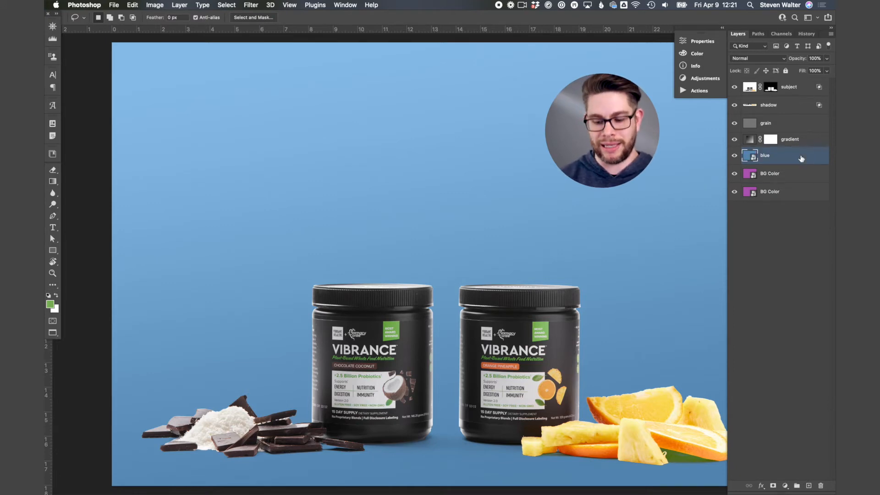
key(BackSpace)
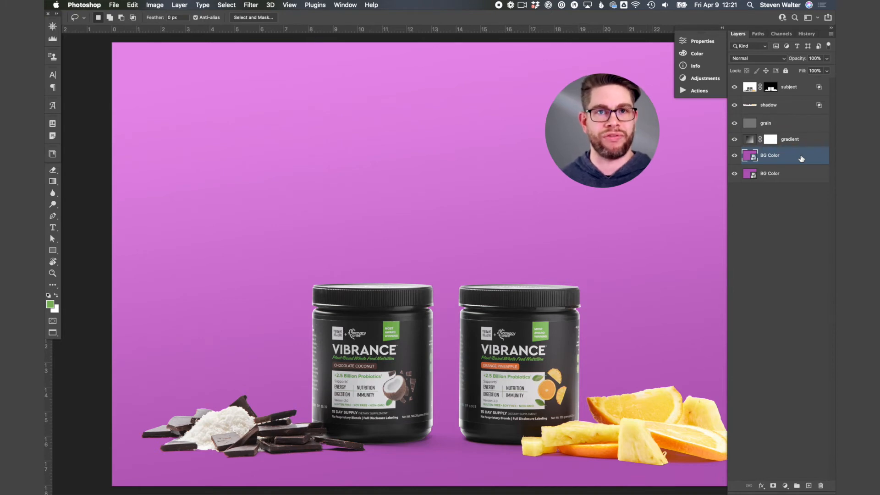
Step: Rename the upper BG Color layer as container shadow
double_click(771, 155)
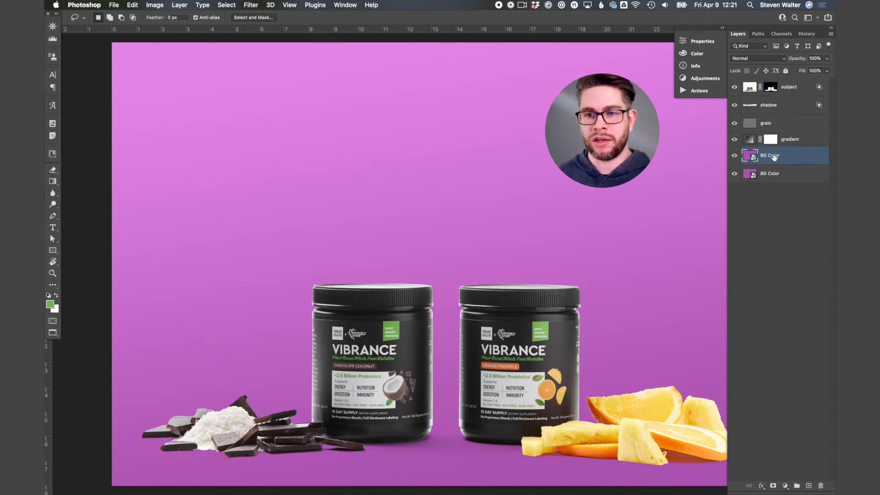
text(c)
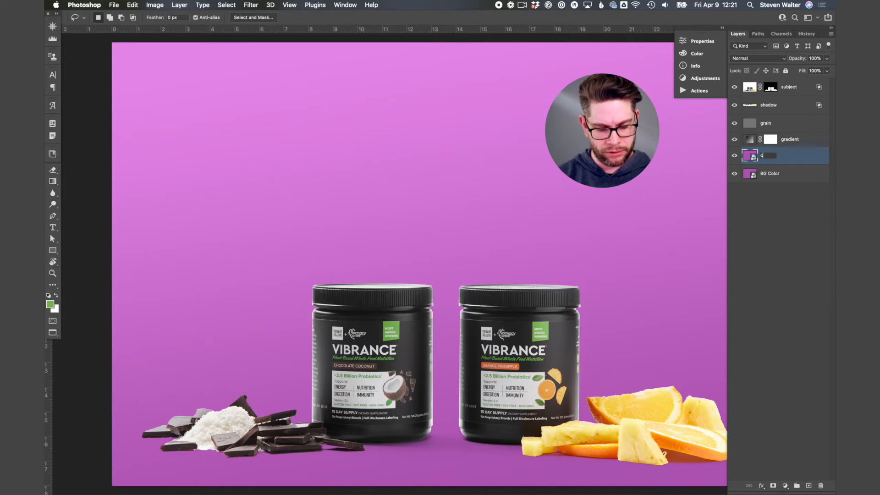
text(ontainer shadow)
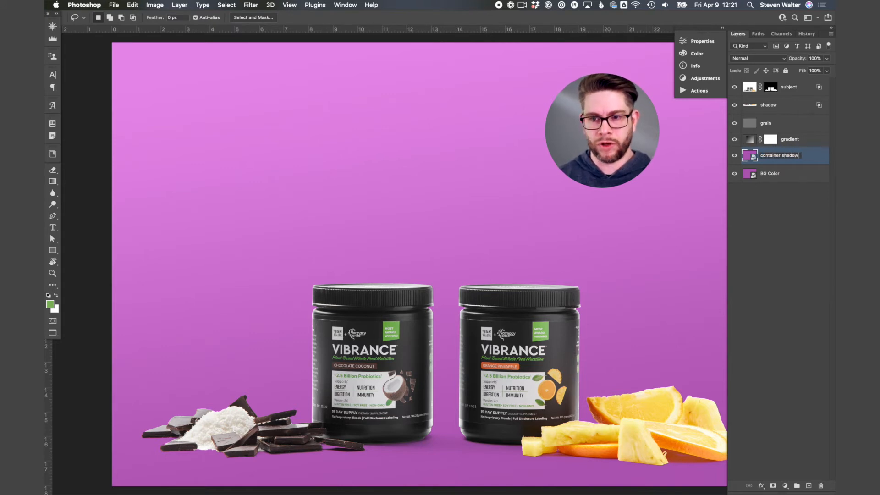
key(Return)
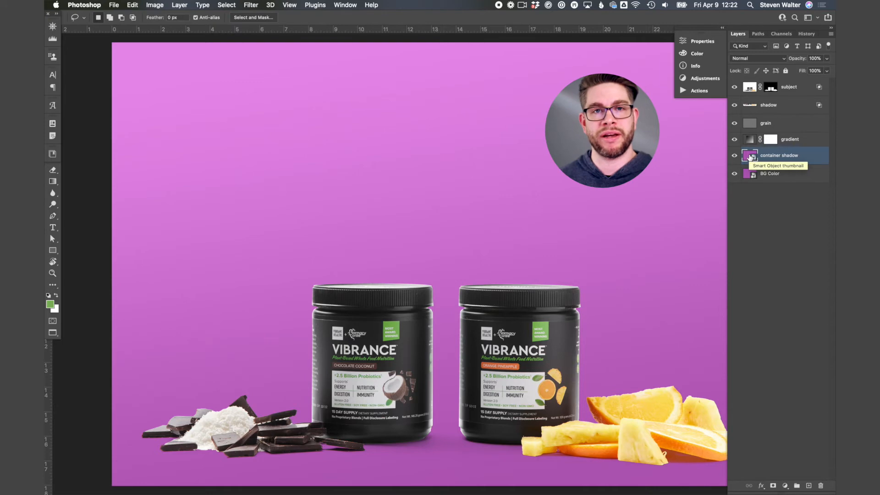
Step: Move the container shadow layer above the subject layer and add a black layer mask to it
drag(810, 155, 807, 84)
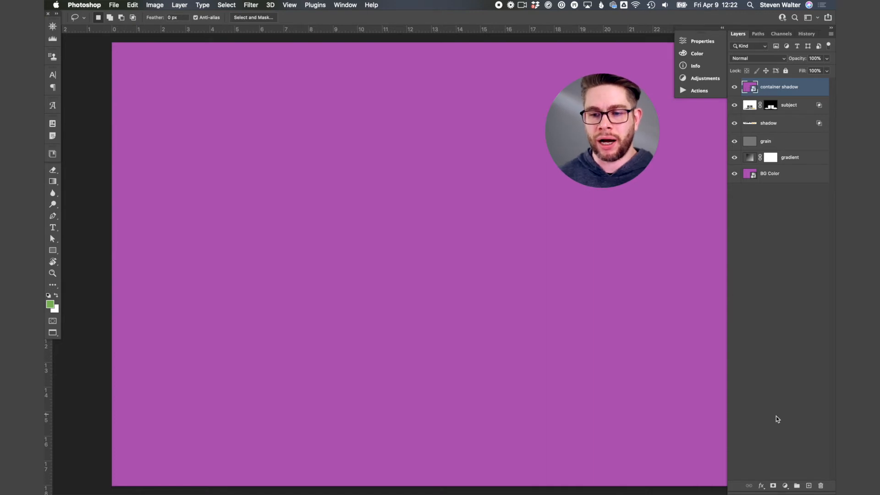
alt+click(773, 486)
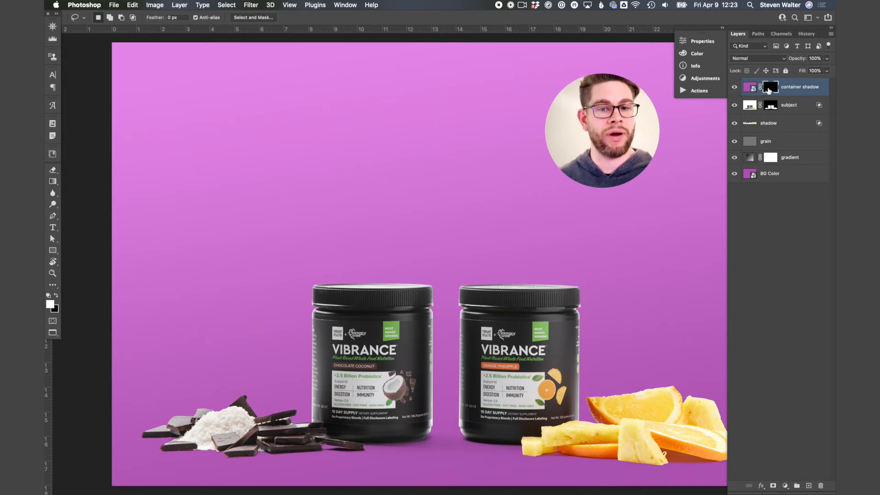
Step: Set up a soft round brush at 600 px with 0% hardness for painting the container shadow mask
scroll(571, 279, down, 3)
scroll(570, 278, right, 3)
scroll(570, 279, right, 1)
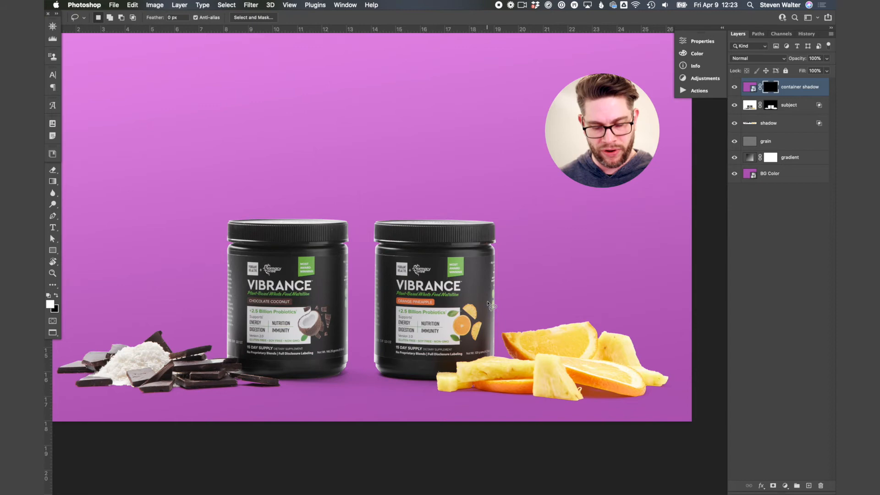
key(b)
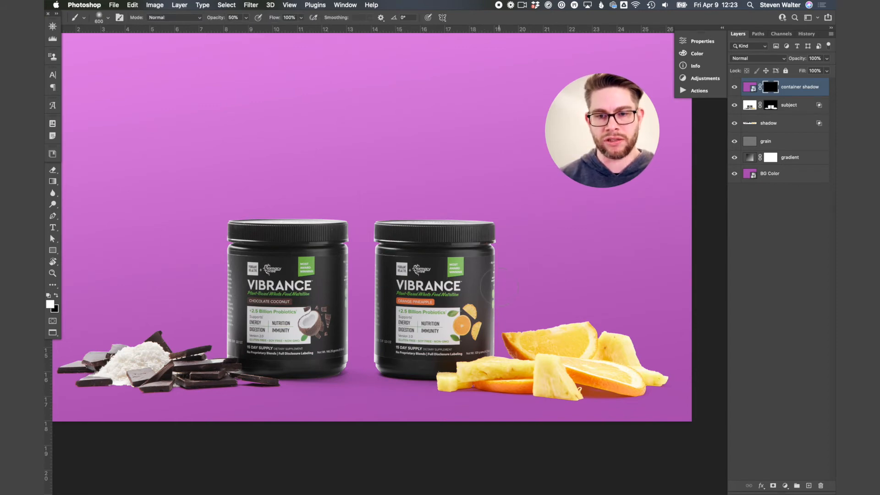
right_click(499, 286)
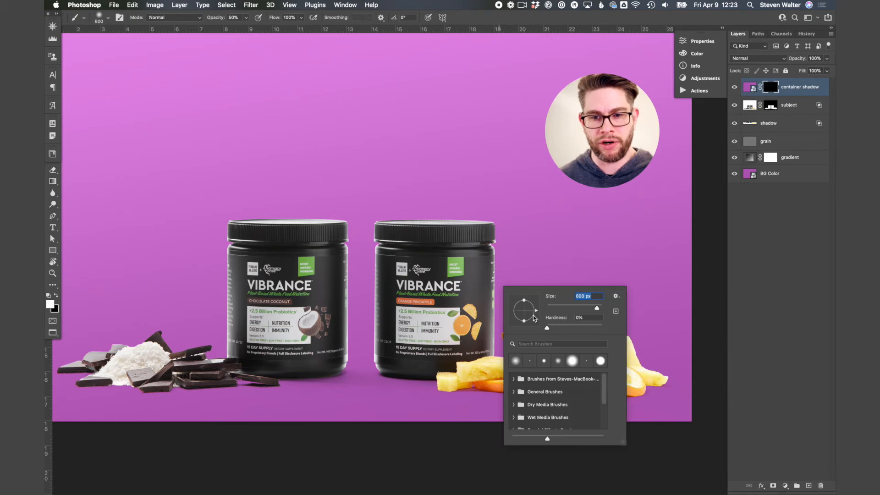
click(582, 317)
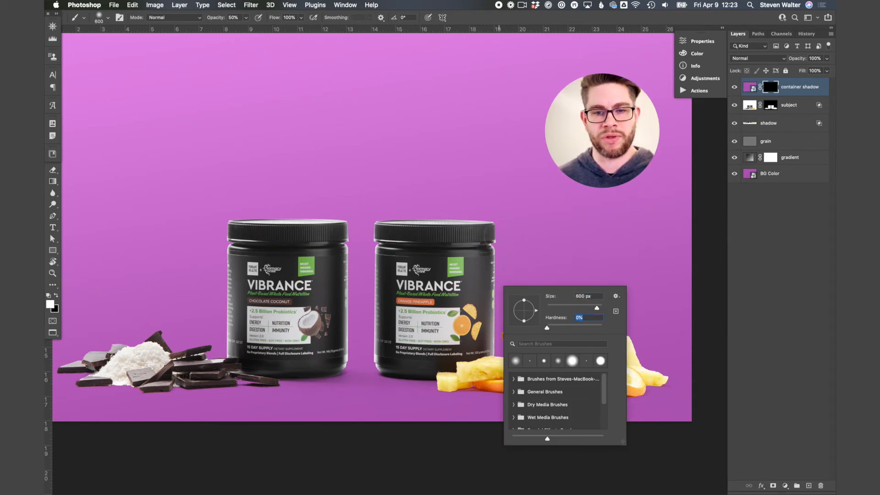
key(Return)
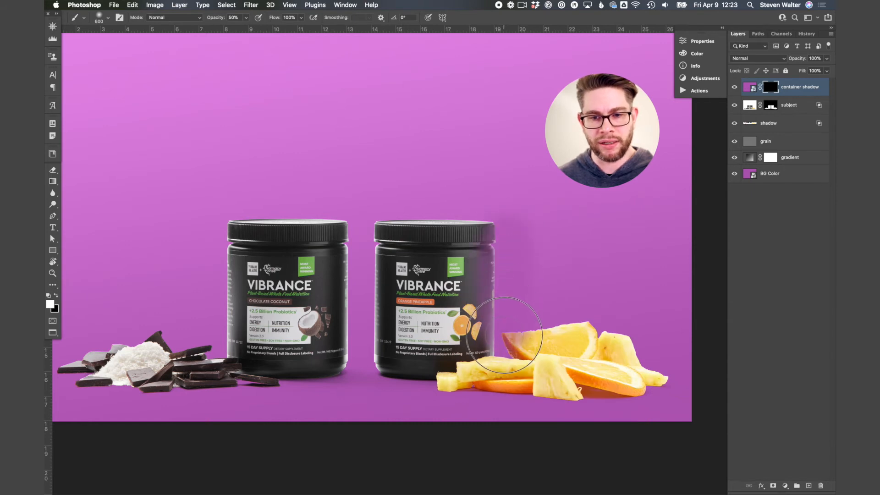
Step: Paint white on the container shadow mask along the left and right edges of both jars at 50% opacity
drag(503, 342, 486, 248)
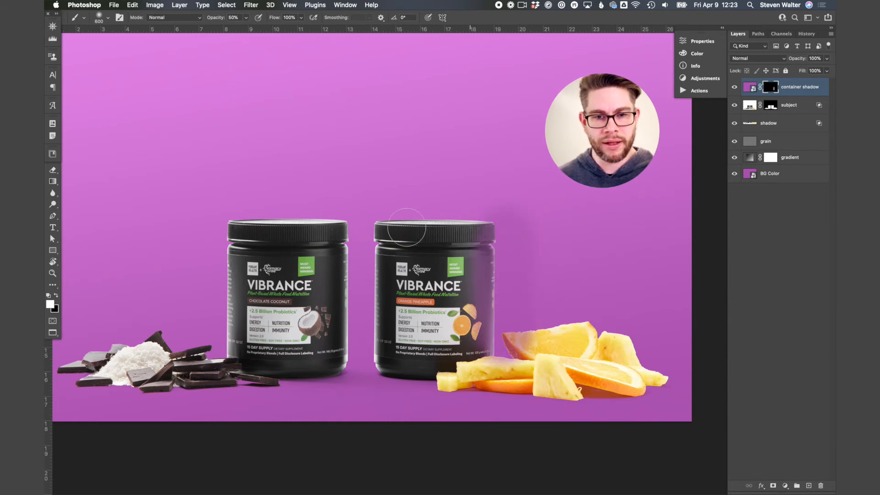
mouse_move(366, 224)
mouse_down()
mouse_move(360, 374)
mouse_move(364, 202)
mouse_move(361, 236)
mouse_up()
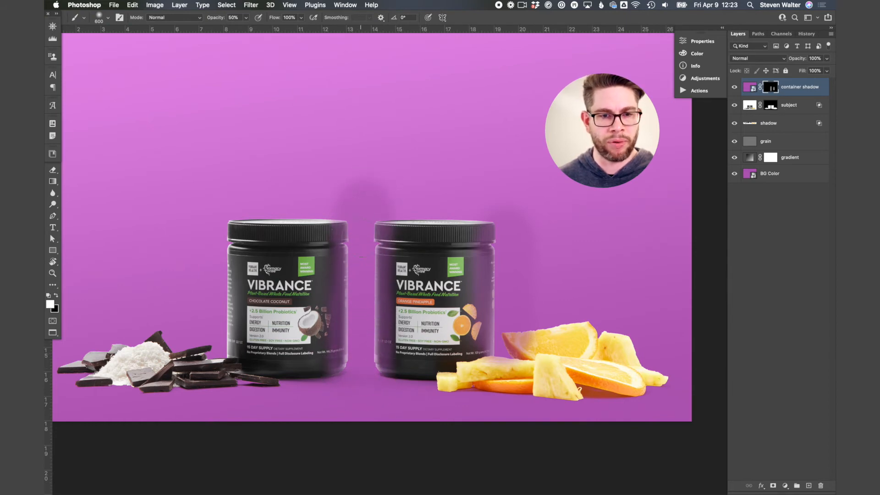
mouse_move(220, 229)
mouse_down()
mouse_move(217, 359)
mouse_move(220, 223)
mouse_move(211, 336)
mouse_move(218, 360)
mouse_move(221, 304)
mouse_up()
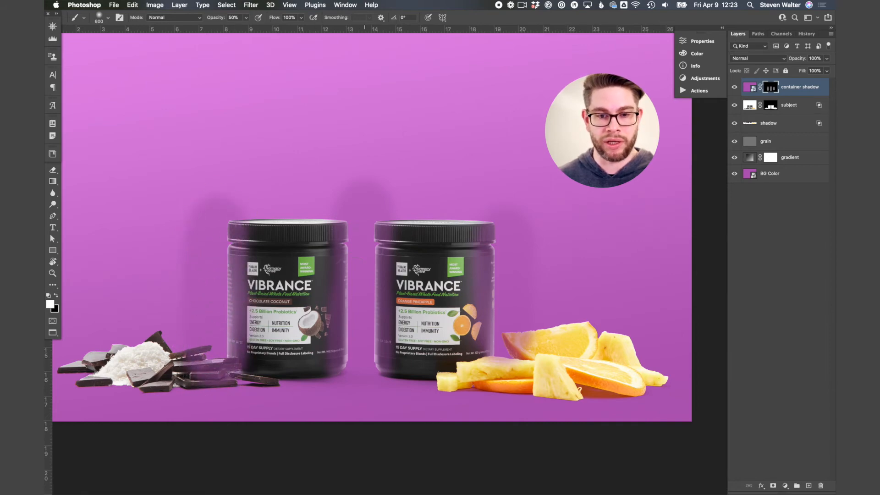
mouse_move(361, 229)
mouse_down()
mouse_move(360, 375)
mouse_move(364, 238)
mouse_up()
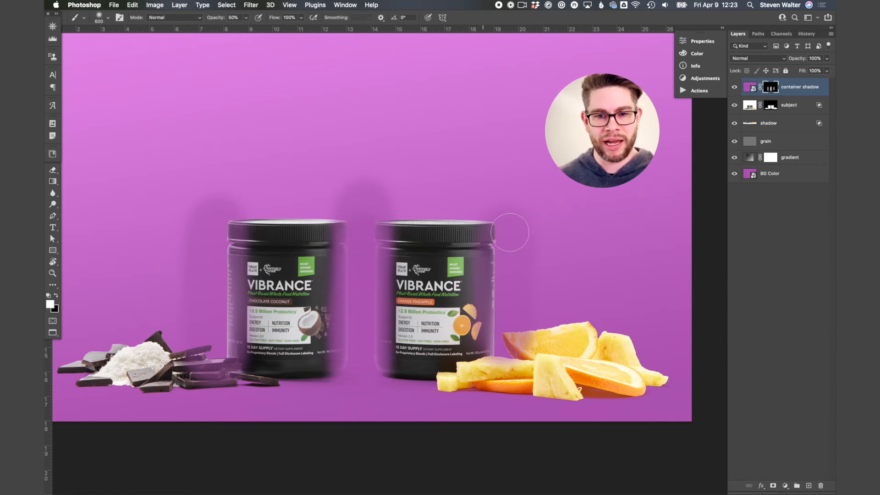
mouse_move(507, 228)
mouse_down()
mouse_move(506, 338)
mouse_move(509, 205)
mouse_up()
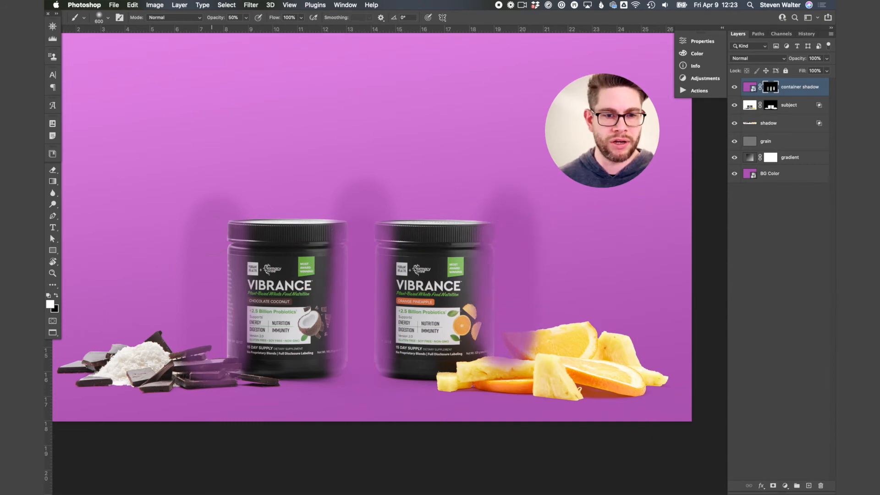
mouse_move(218, 234)
mouse_down()
mouse_move(213, 359)
mouse_move(213, 222)
mouse_move(206, 290)
mouse_move(215, 207)
mouse_up()
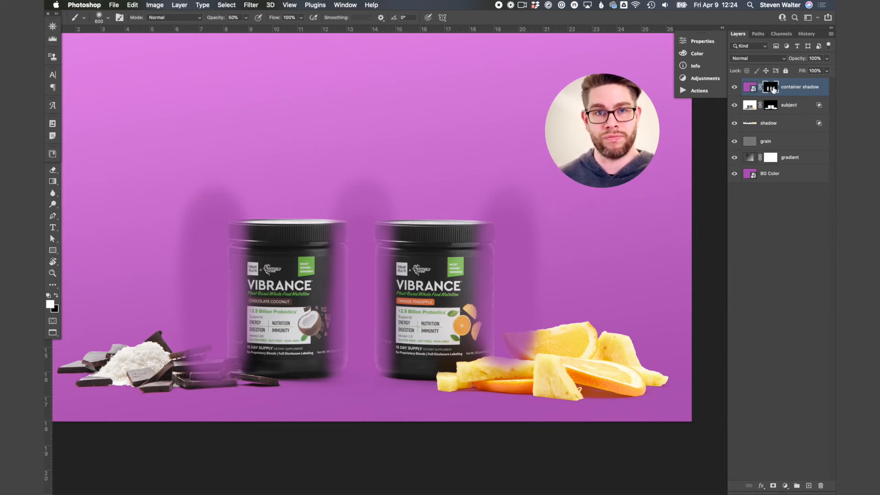
Step: Put the container shadow layer in a group and mask the group with the outline loaded from the subject layer's mask
super+click(772, 110)
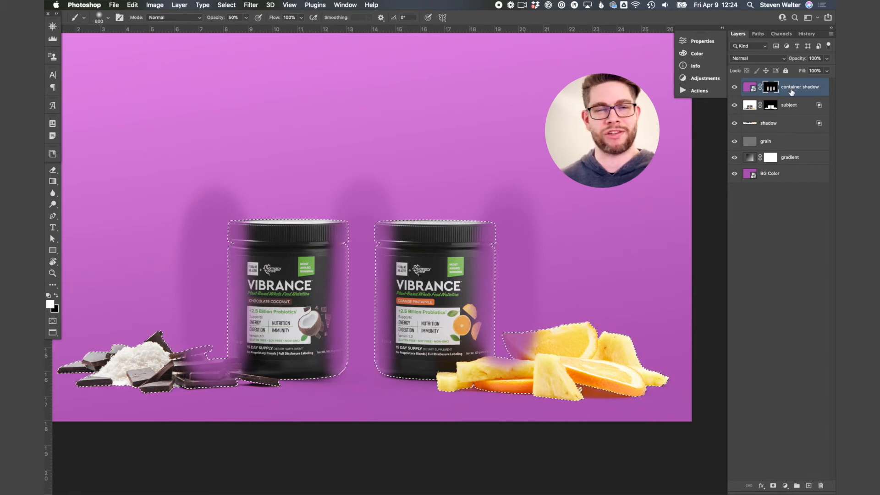
key(super+d)
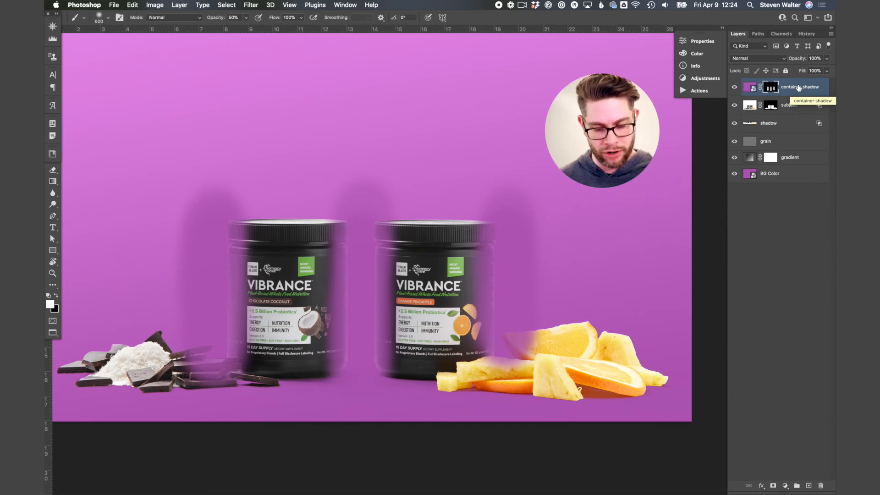
key(super+g)
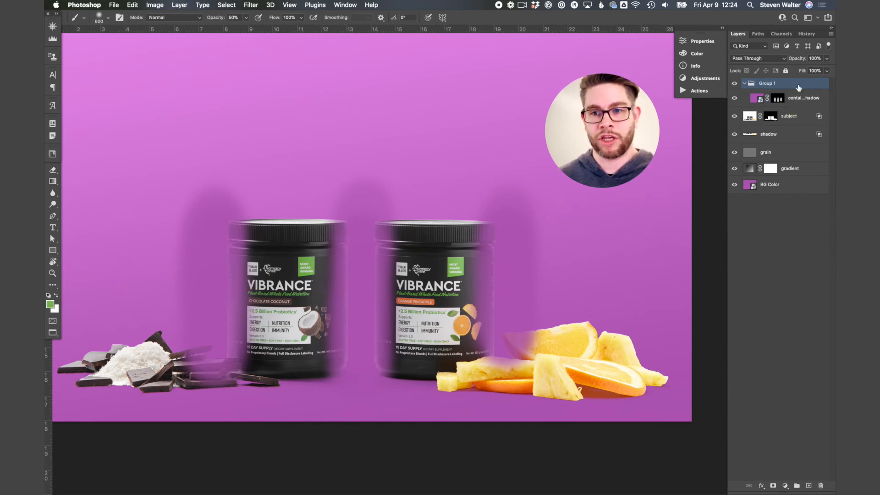
super+click(771, 120)
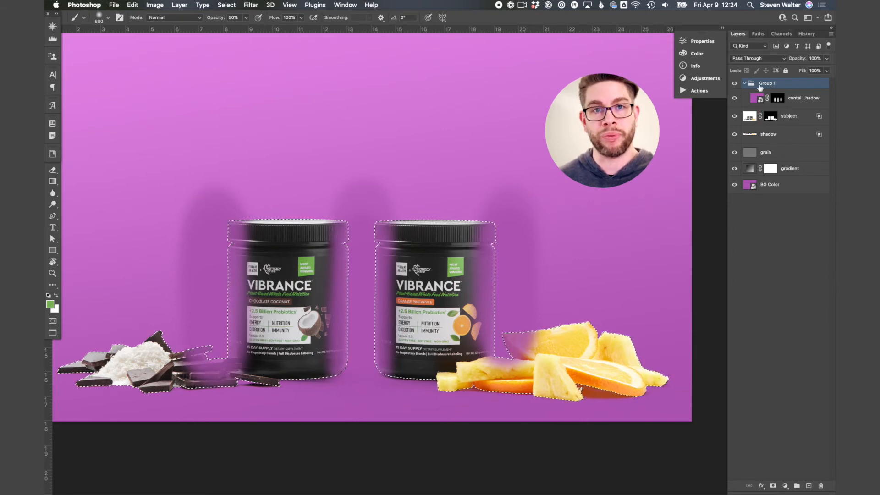
click(772, 485)
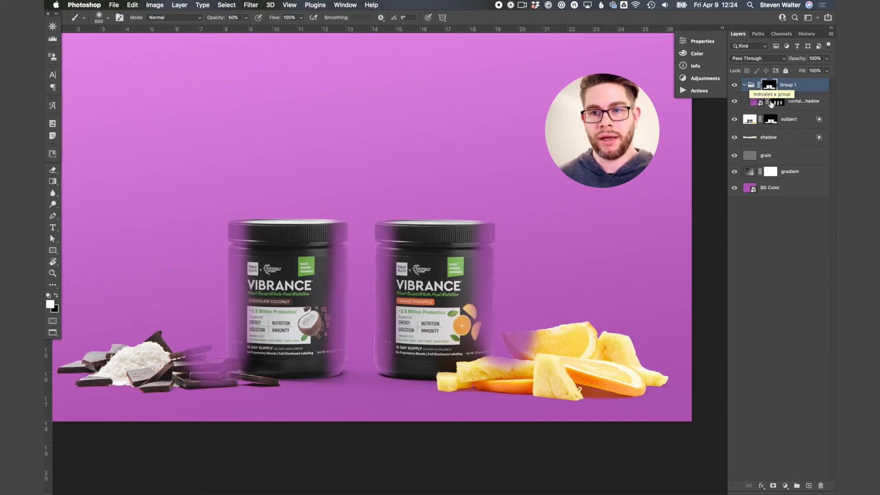
Step: Set the container shadow layer's blend mode to Multiply
click(758, 101)
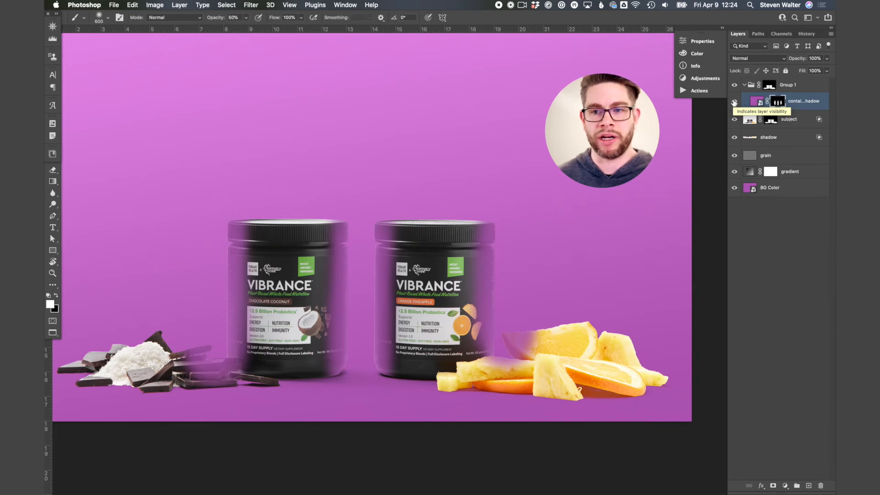
click(756, 101)
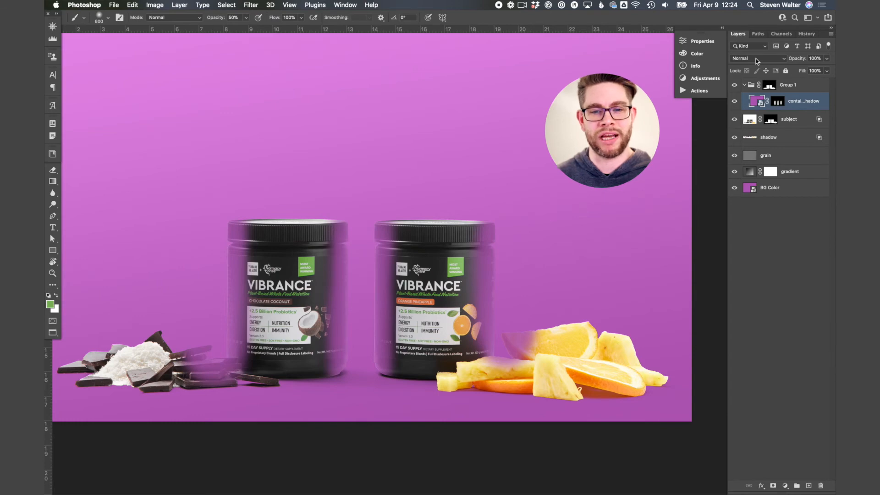
click(756, 60)
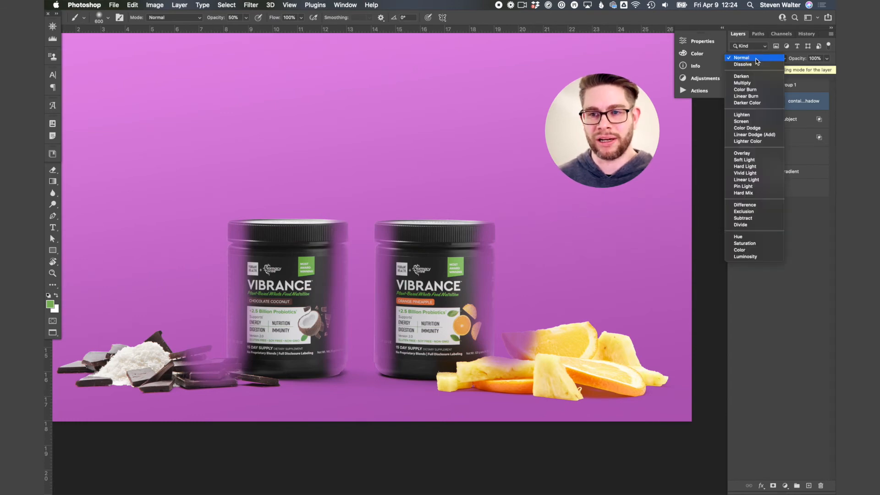
click(751, 83)
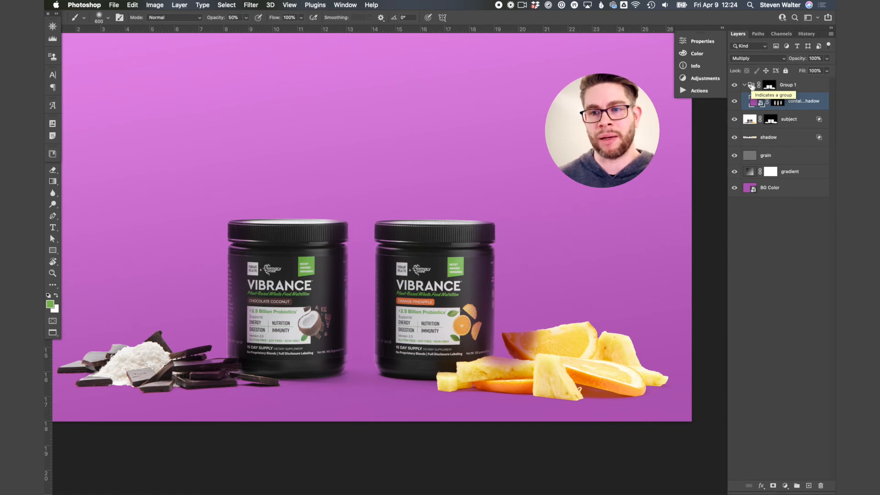
Step: Paint black on the container shadow mask with a smaller soft brush to remove the tint from the fruit and chocolate pieces
click(777, 102)
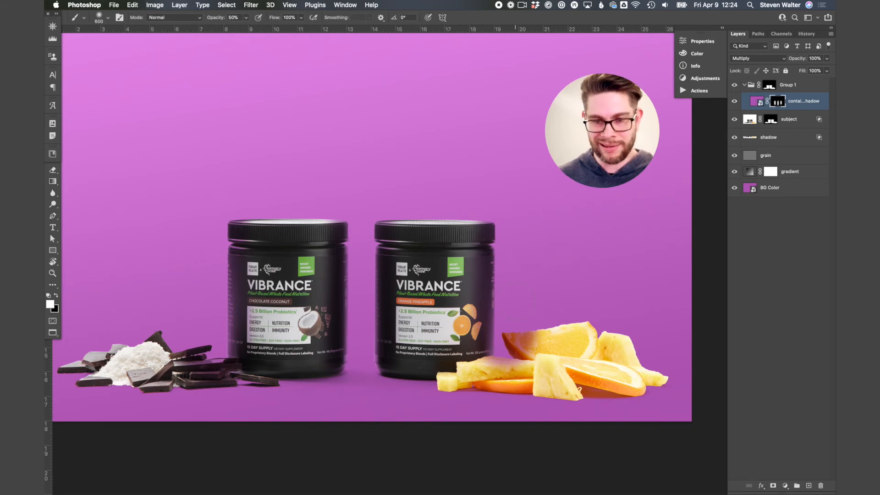
mouse_move(526, 332)
mouse_down()
mouse_move(522, 359)
mouse_move(534, 345)
mouse_move(532, 365)
mouse_move(527, 341)
mouse_up()
key(x)
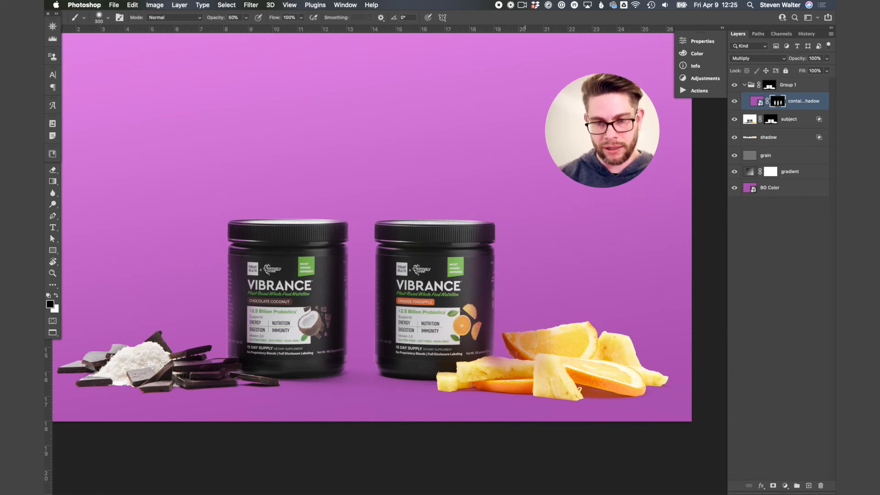
scroll(508, 362, up, 5)
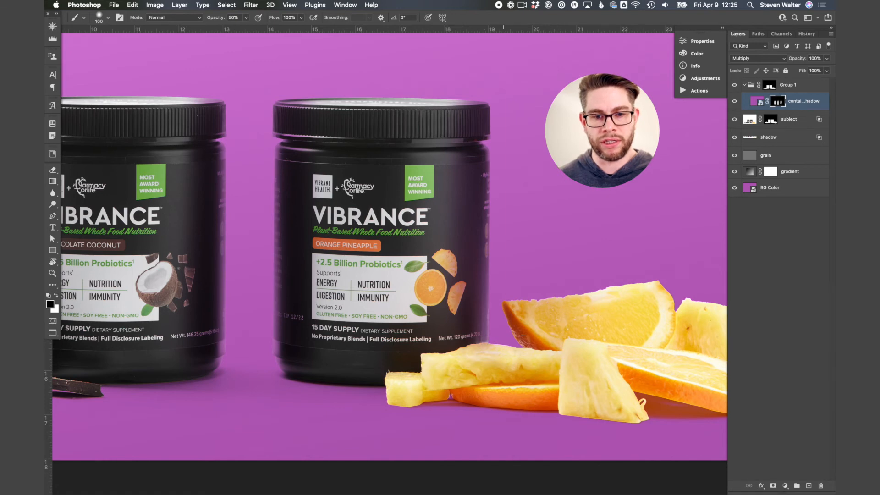
scroll(376, 321, left, 10)
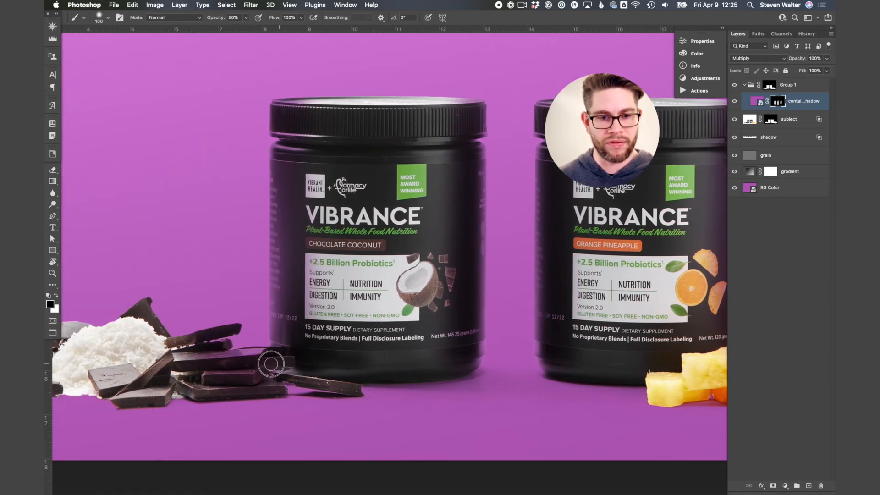
mouse_move(228, 356)
mouse_down()
mouse_move(266, 352)
mouse_move(192, 354)
mouse_move(254, 362)
mouse_move(262, 370)
mouse_move(215, 377)
mouse_move(259, 377)
mouse_move(277, 392)
mouse_move(217, 390)
mouse_move(249, 391)
mouse_move(220, 387)
mouse_move(215, 362)
mouse_move(224, 358)
mouse_move(224, 375)
mouse_move(203, 379)
mouse_up()
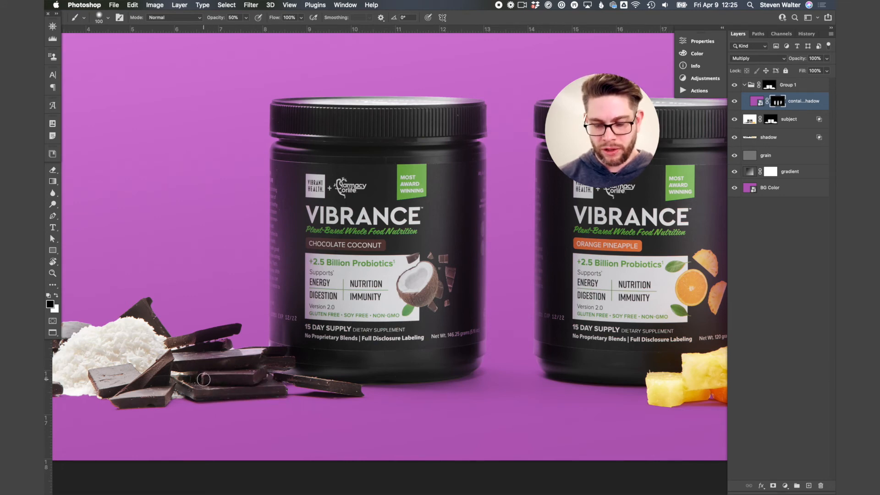
Step: Display the container shadow mask as a red overlay, paint out the leftover tint around the chocolate pieces, and hide the overlay
key(x)
key(backslash)
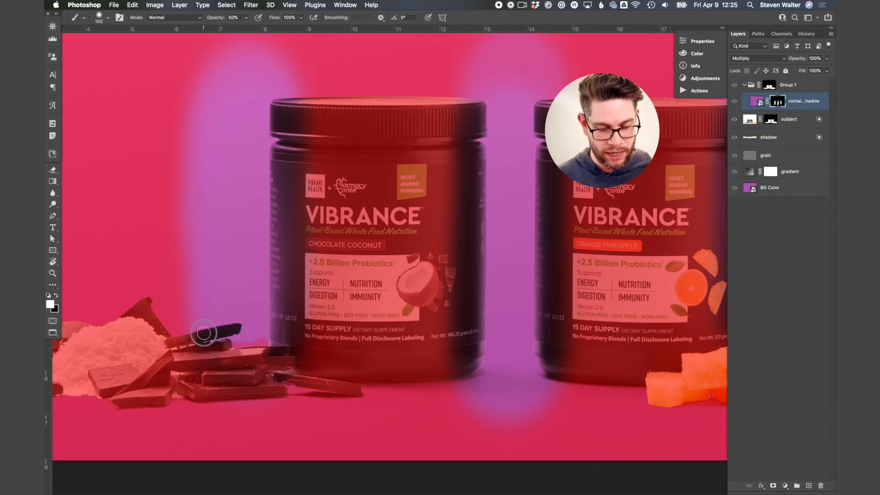
key(x)
mouse_move(202, 338)
mouse_down()
mouse_move(237, 327)
mouse_move(192, 347)
mouse_up()
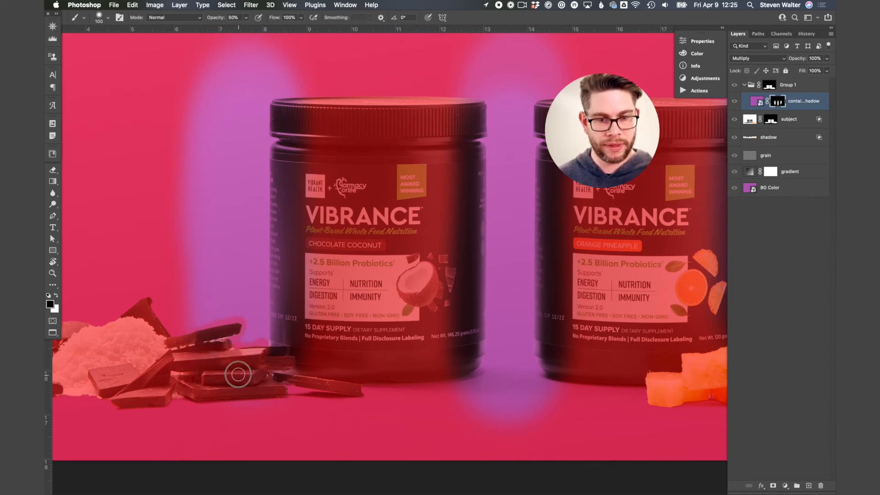
key(bracketleft)
key(bracketleft)
key(bracketleft)
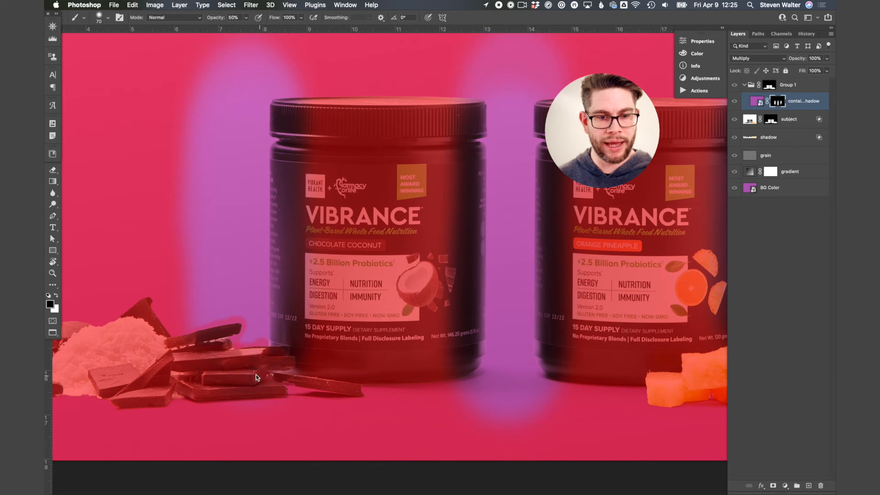
scroll(233, 365, right, 10)
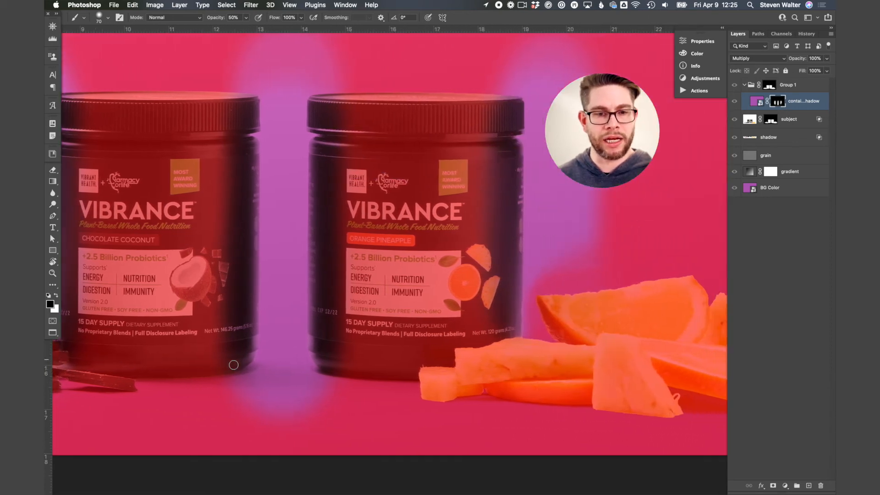
scroll(234, 365, right, 4)
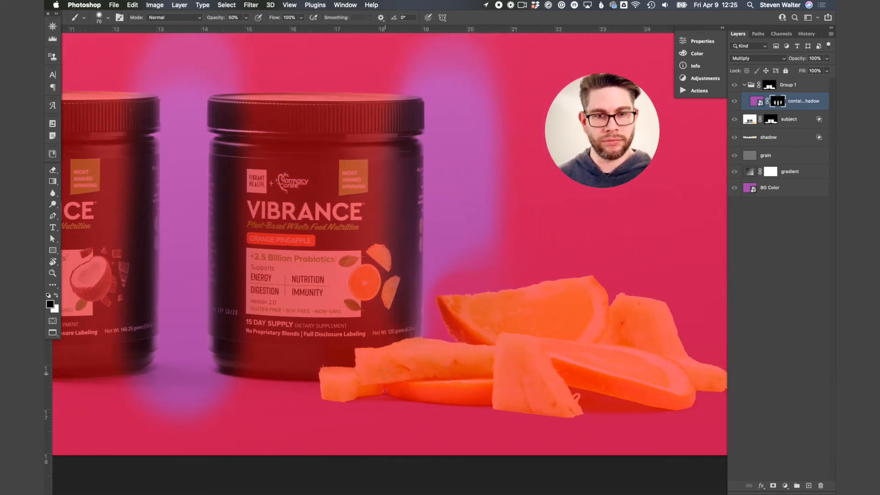
scroll(385, 374, left, 12)
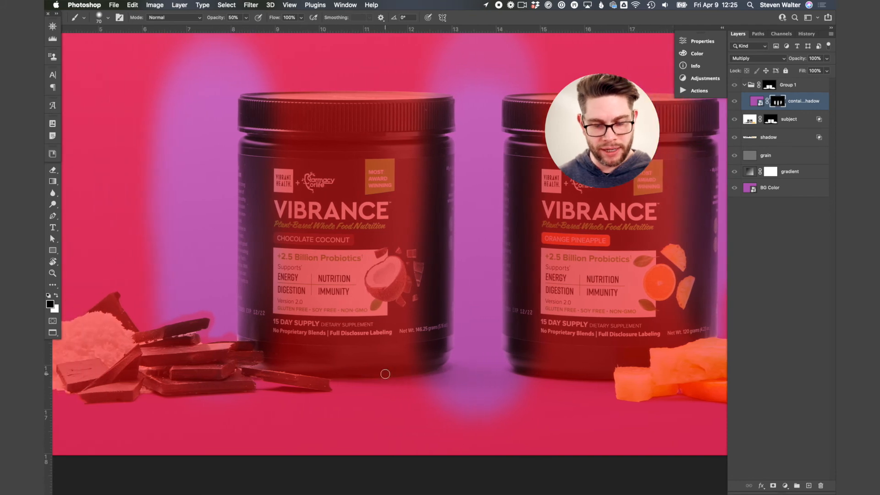
key(backslash)
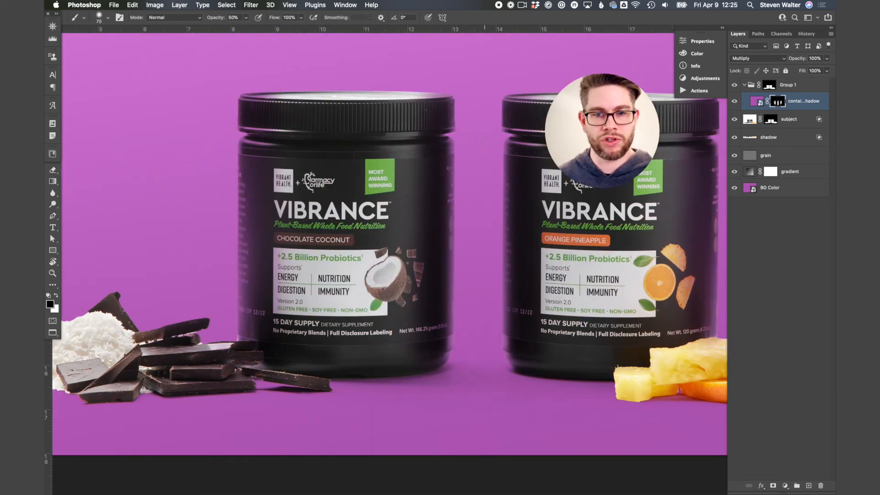
Step: Fade the container shadow mask over the jars' upper parts with a 900 px black brush at 100% opacity and 20% flow
scroll(428, 216, up, 3)
scroll(428, 215, right, 6)
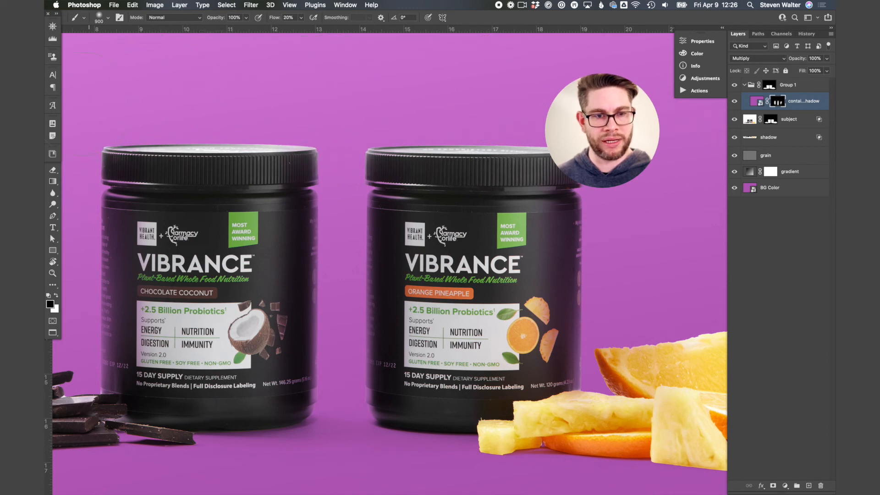
key(super+minus)
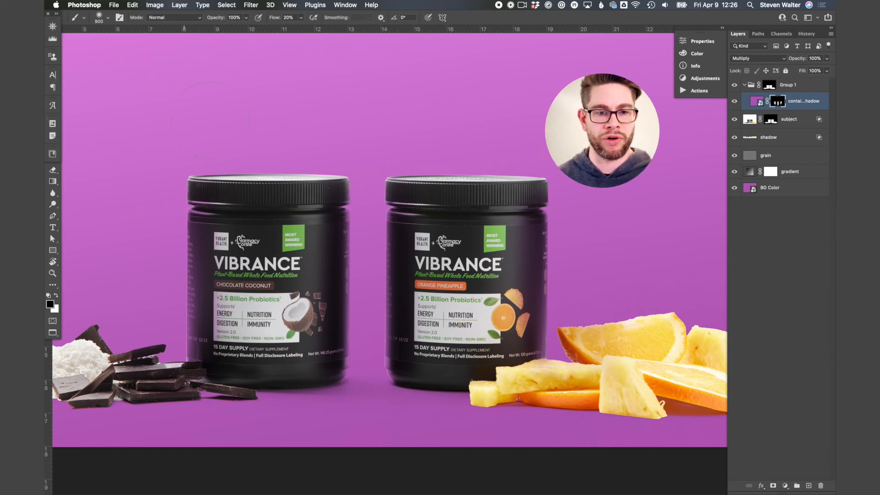
Step: Lower the container shadow layer's opacity to 80% and toggle its visibility off and on to compare the tint on the jars
click(756, 101)
drag(796, 60, 787, 60)
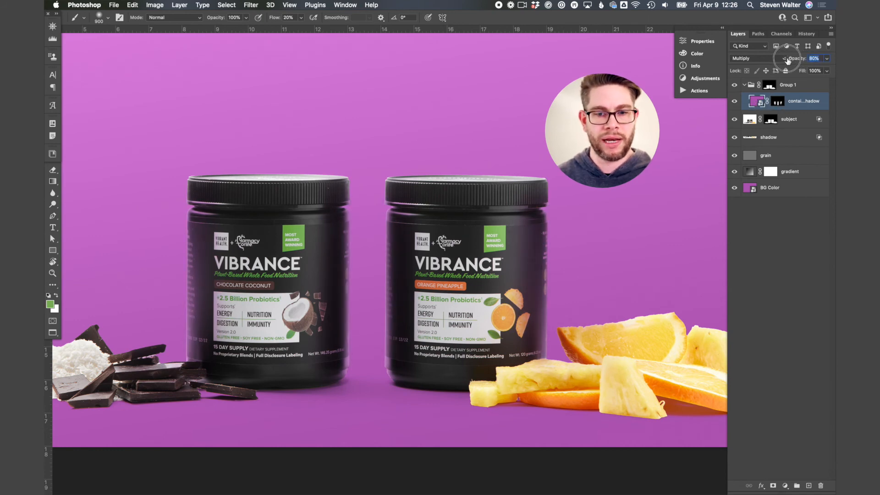
key(super+0)
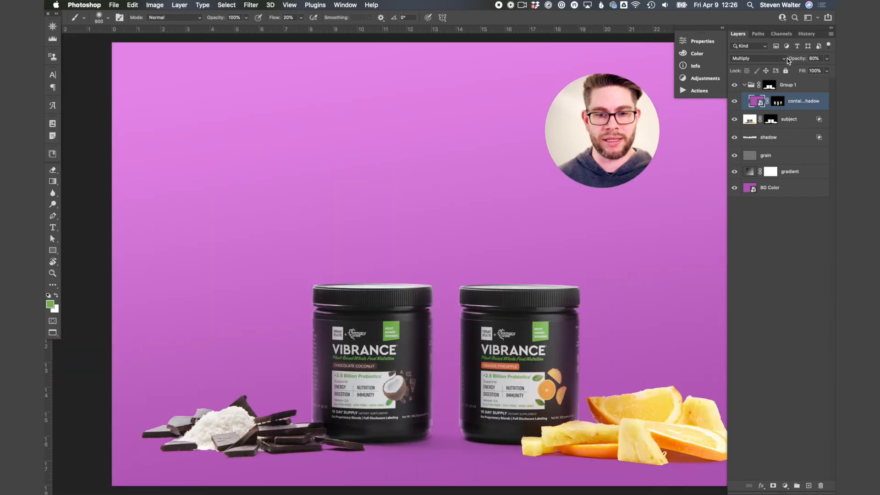
scroll(606, 263, down, 2)
scroll(607, 263, right, 2)
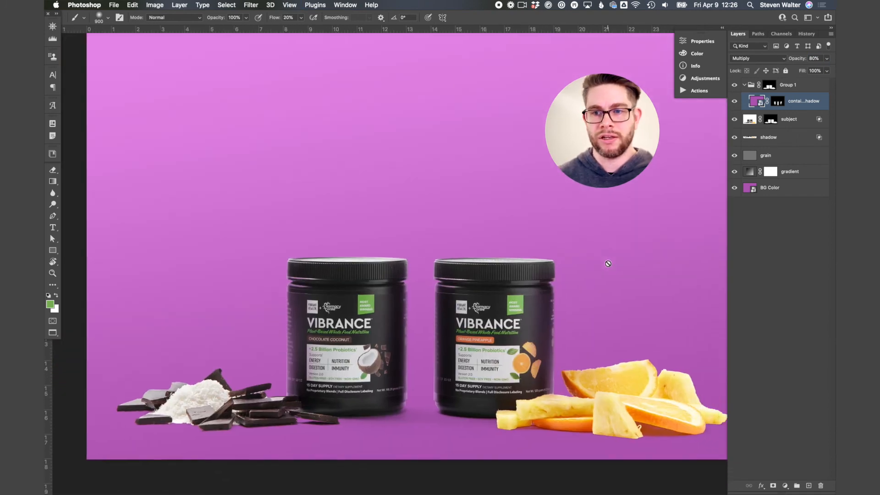
click(734, 102)
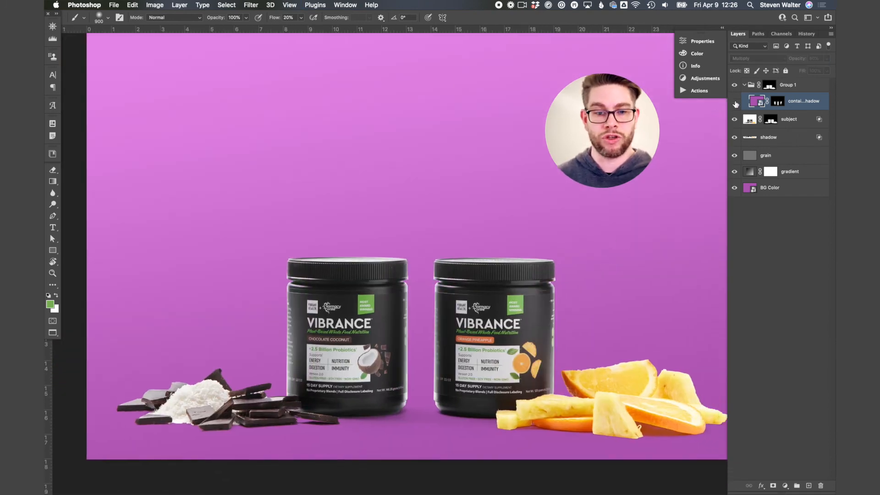
click(735, 101)
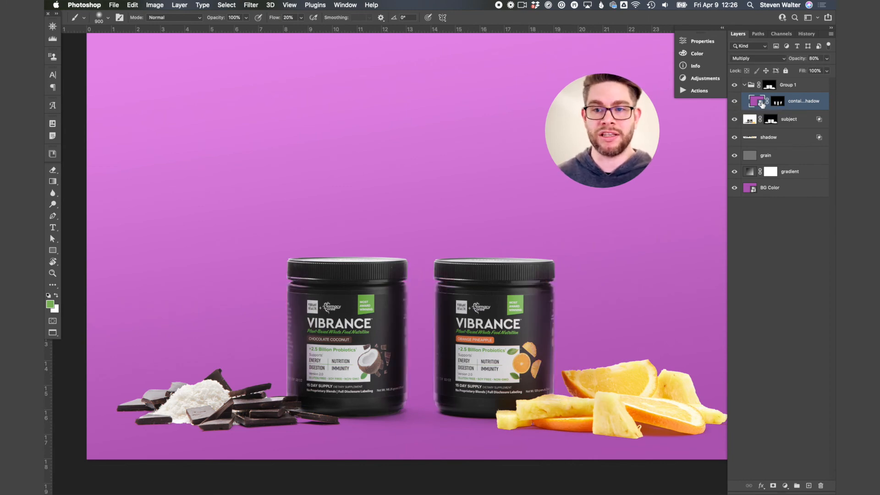
Step: Change the solid color fill inside the BG Color smart object to a pale yellow with hue 51°, then save and close it
double_click(749, 189)
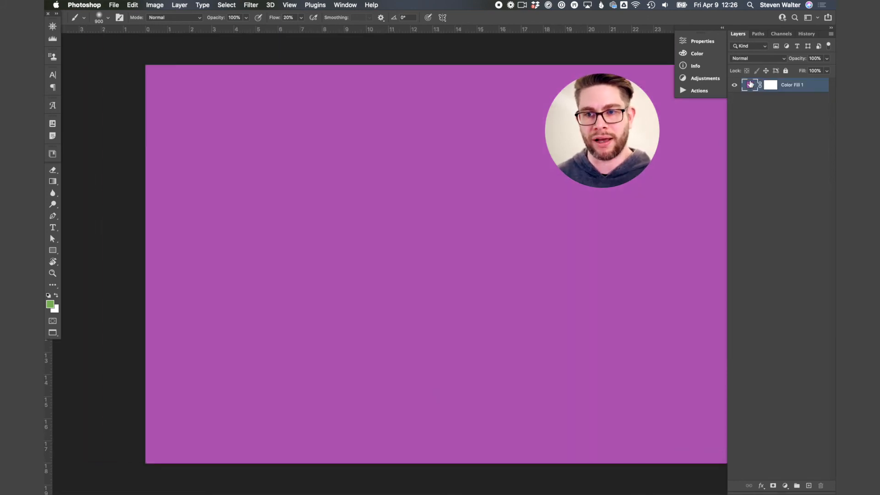
double_click(750, 87)
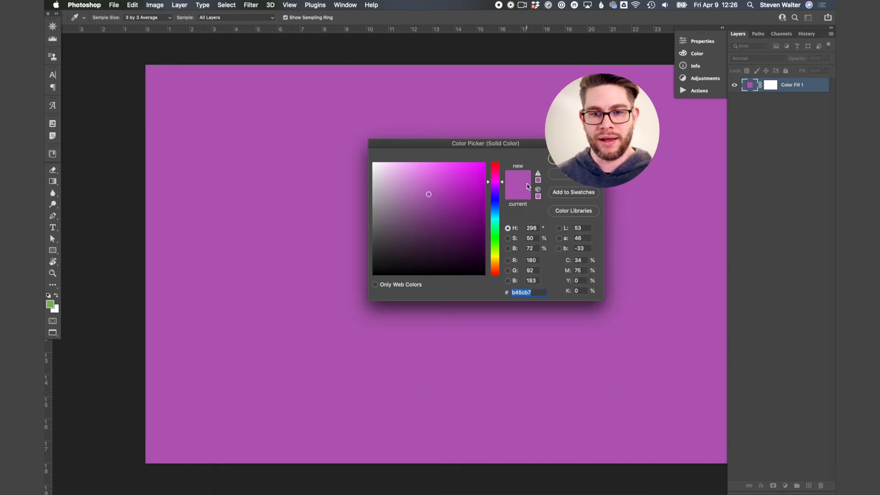
click(496, 232)
click(495, 261)
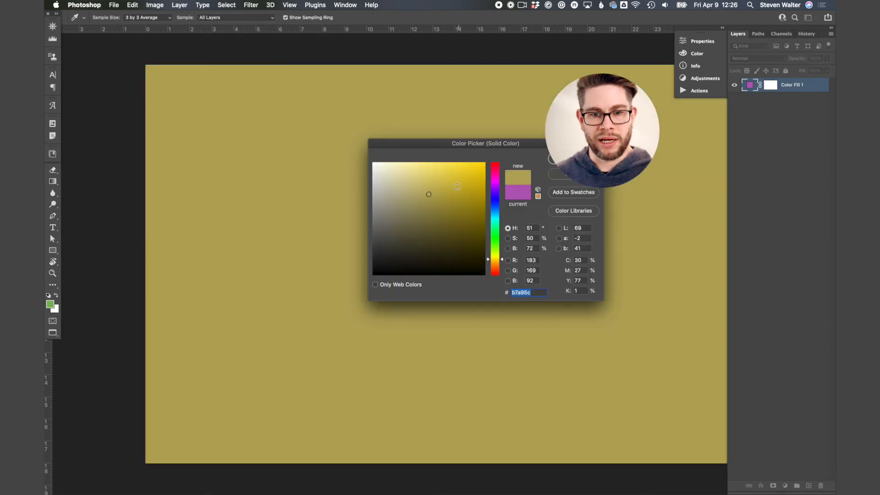
drag(429, 178, 407, 173)
click(567, 158)
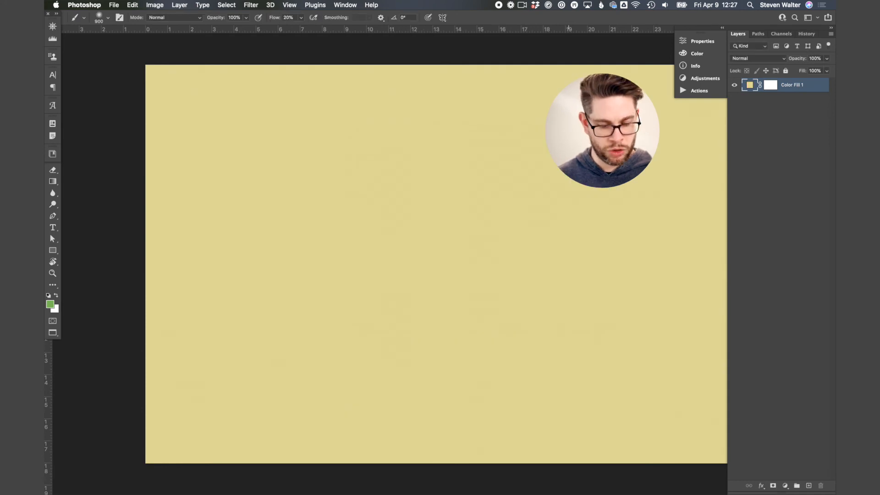
key(super+s)
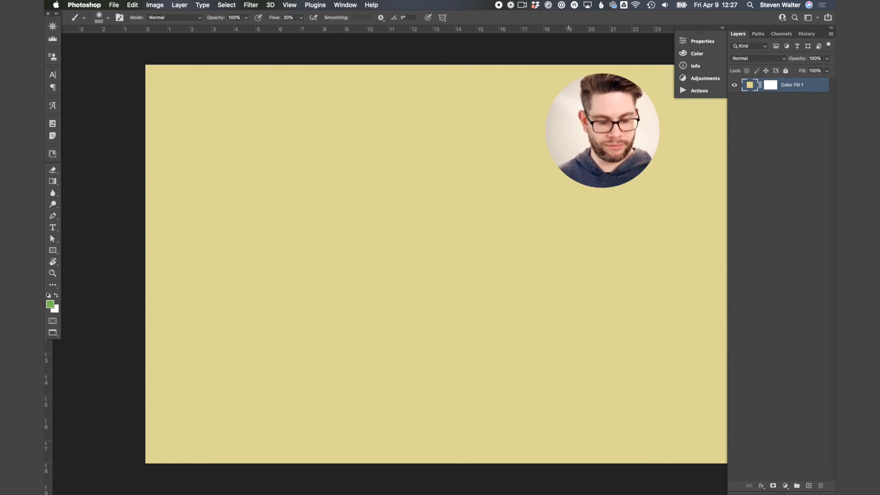
key(super+w)
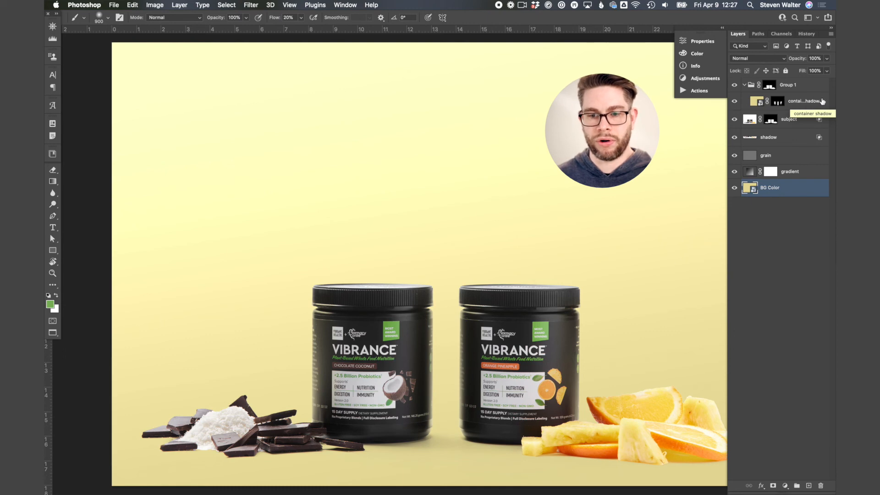
Step: Examine the shadows and color tint around the jars and fruit against the yellow background
scroll(604, 342, down, 2)
scroll(605, 342, right, 4)
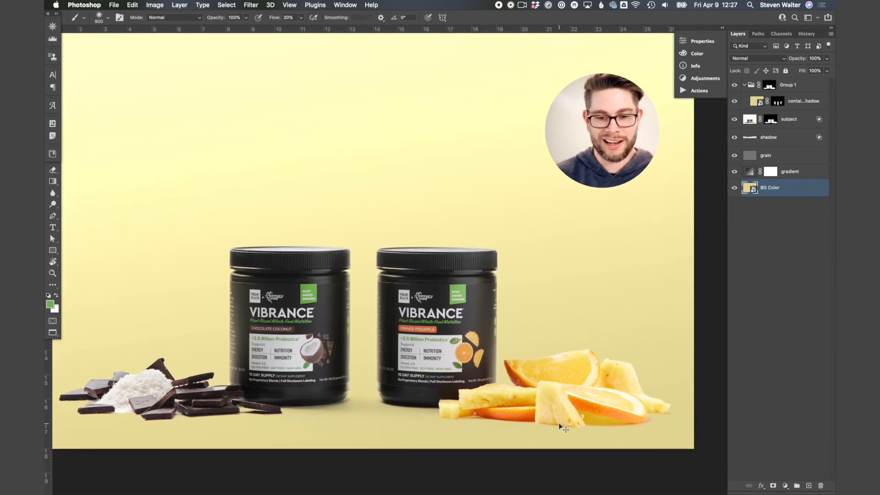
scroll(559, 427, up, 5)
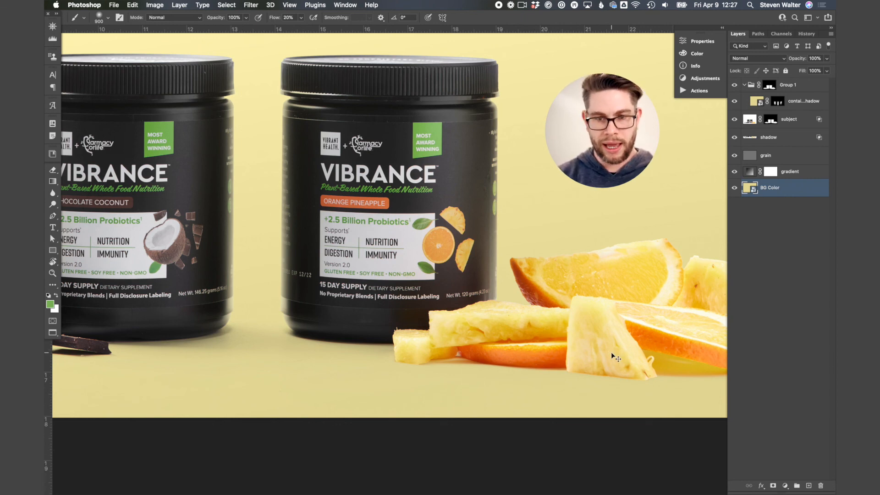
key(super+minus)
key(super+0)
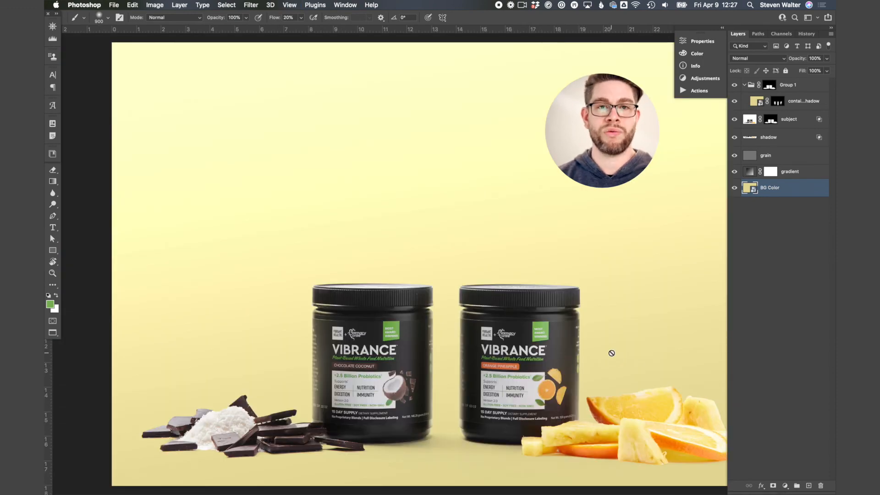